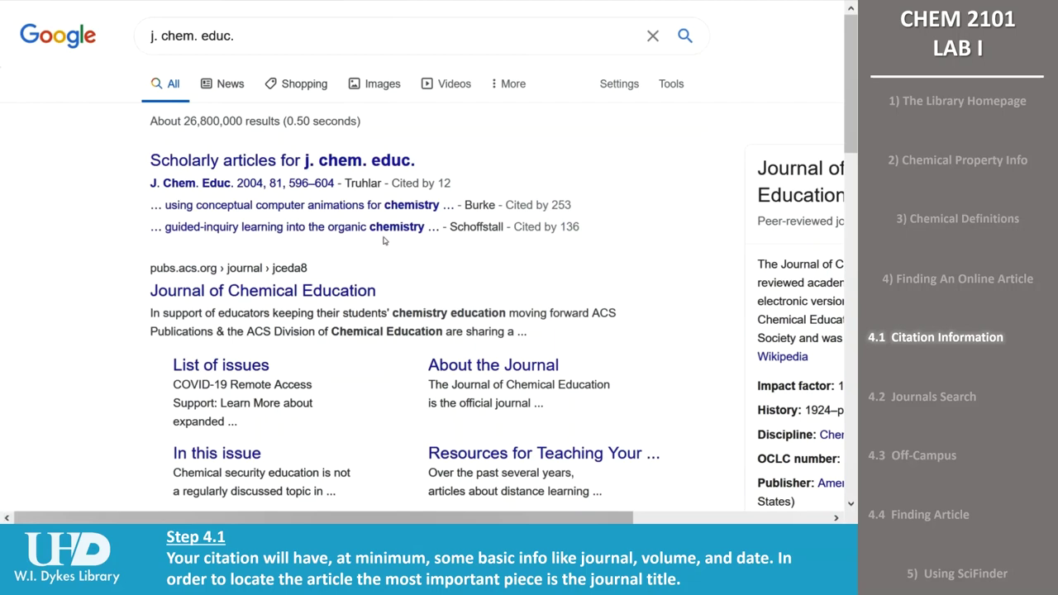
Step: Open the university library homepage at uhd.edu/library
click(319, 2)
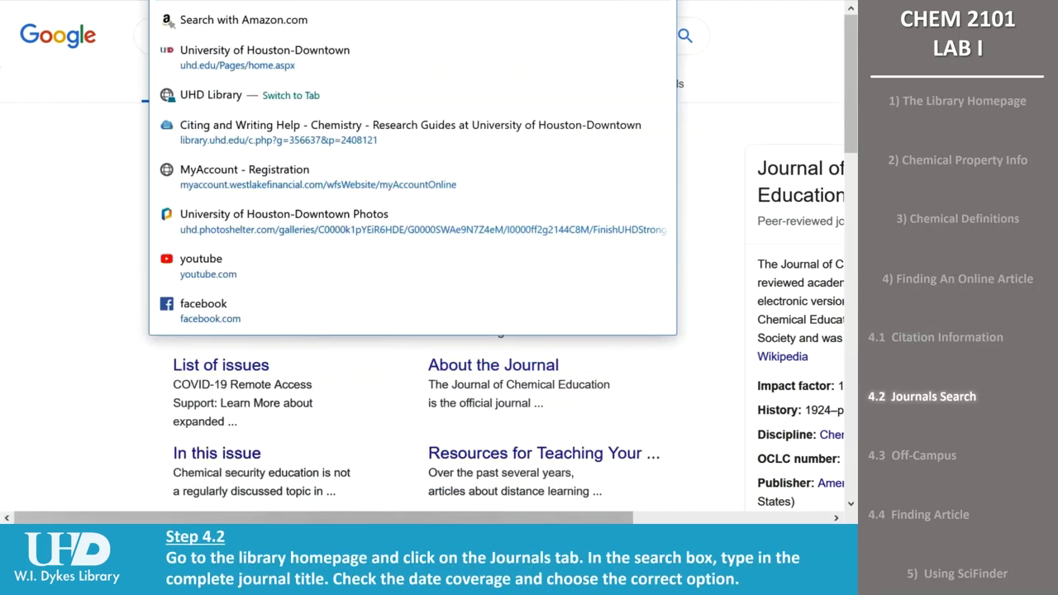
text(uhd.edu)
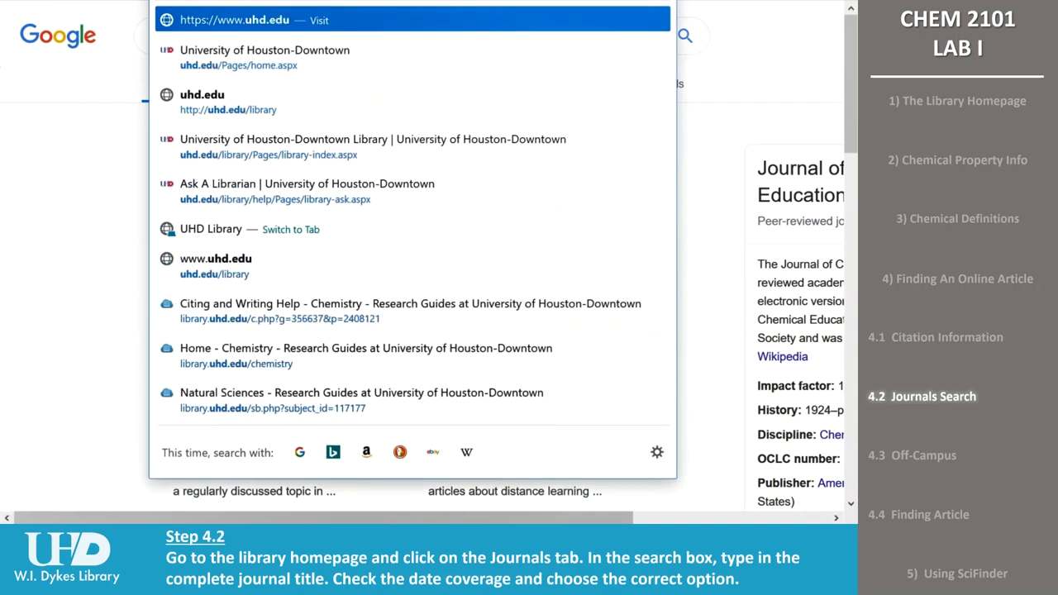
text(/library)
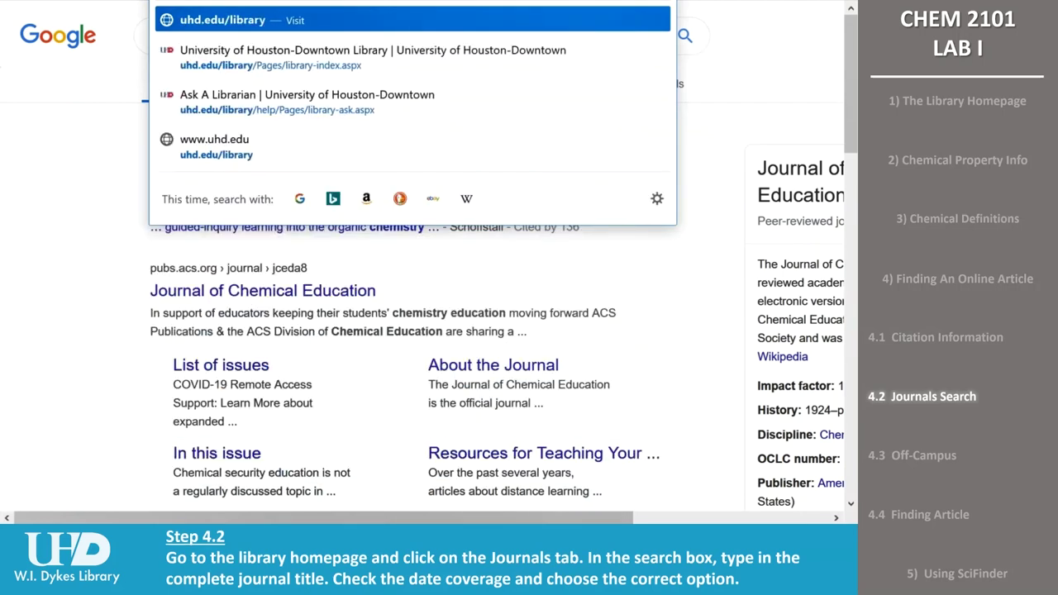
key(Return)
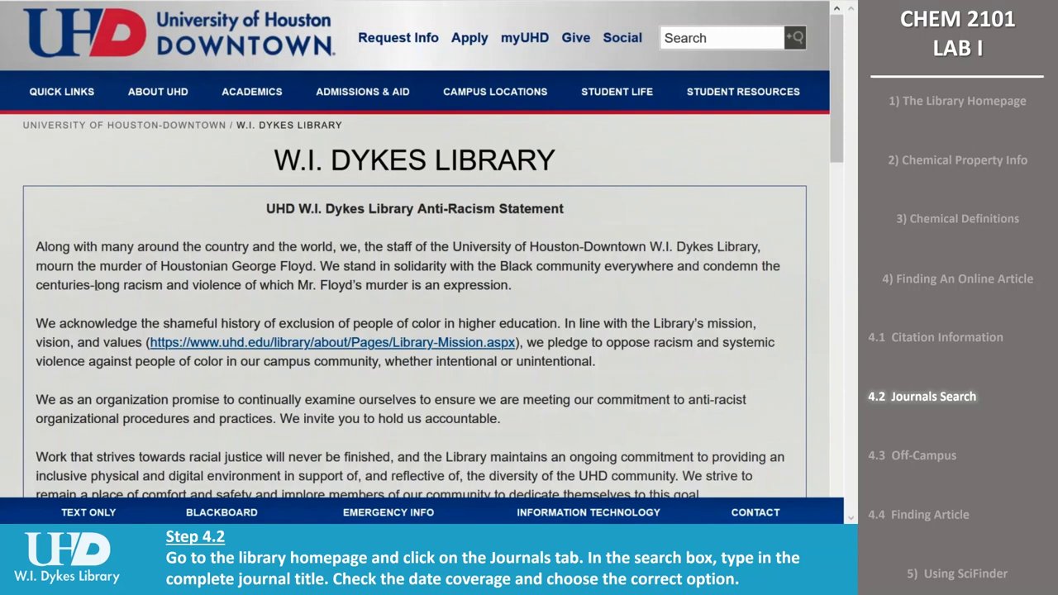
Step: Search the library's journals for "journal of chemical education" and agree to send the query over the insecure connection
scroll(94, 286, down, 5)
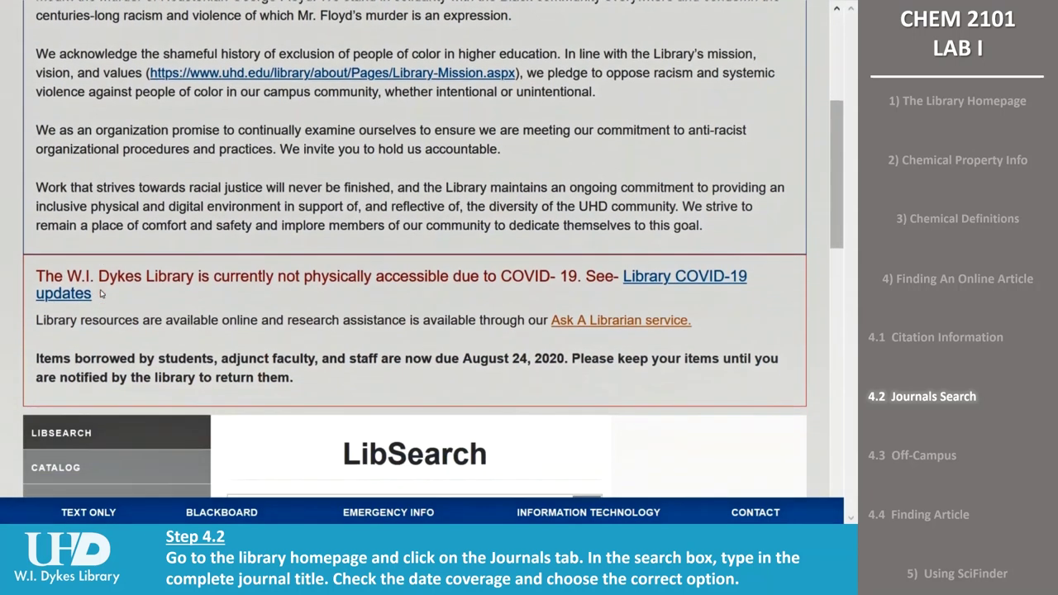
scroll(103, 293, down, 3)
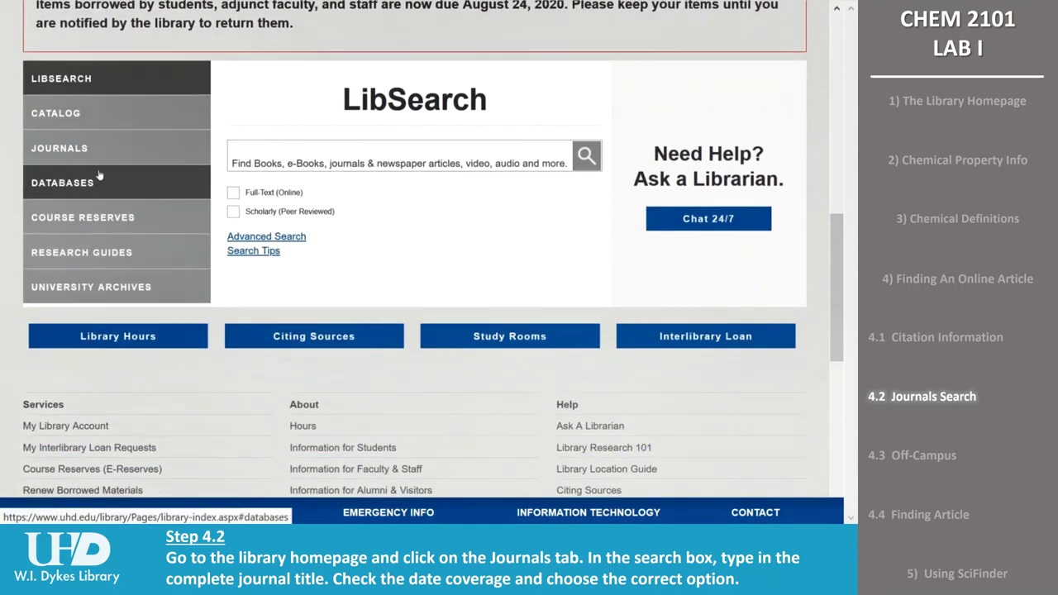
click(60, 146)
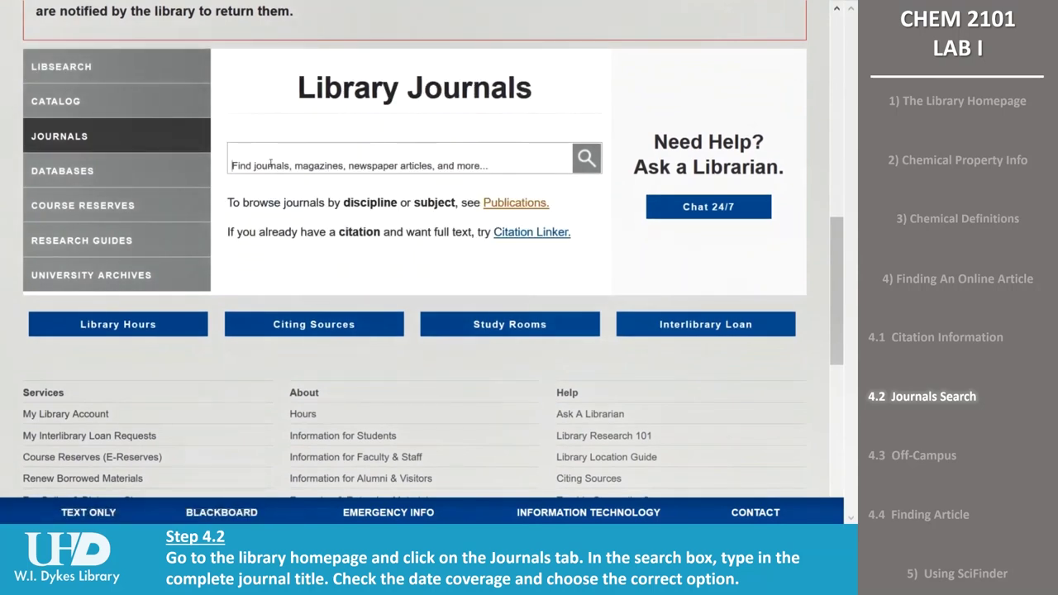
text(journa)
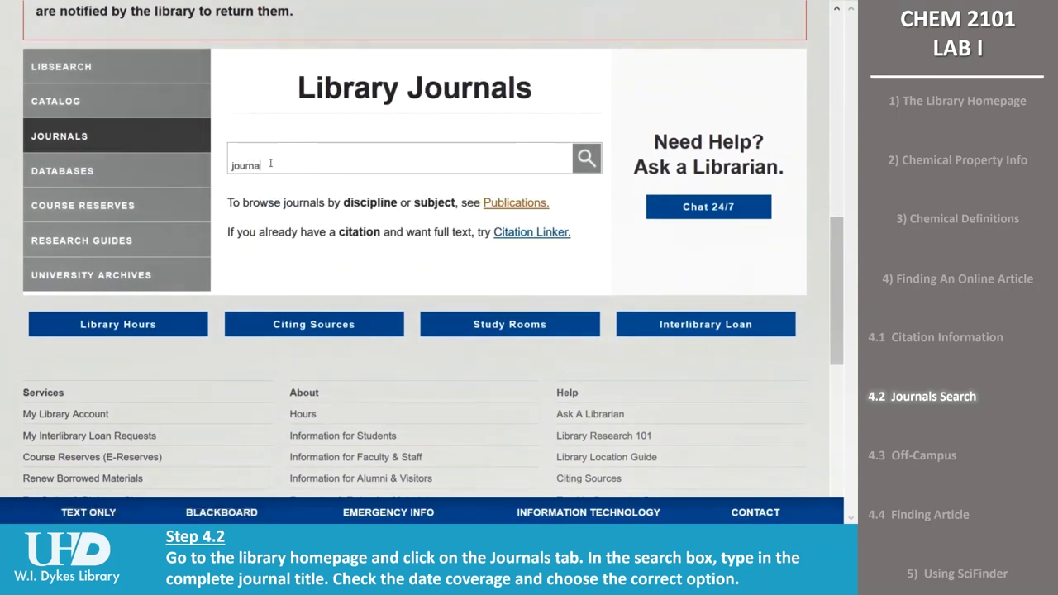
text(l of chemical education)
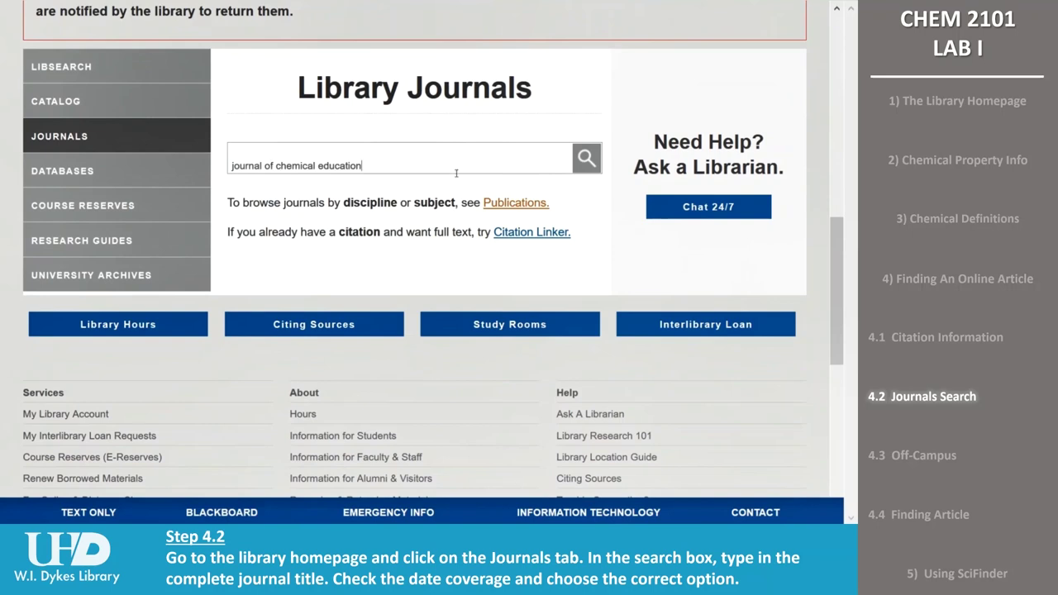
click(585, 160)
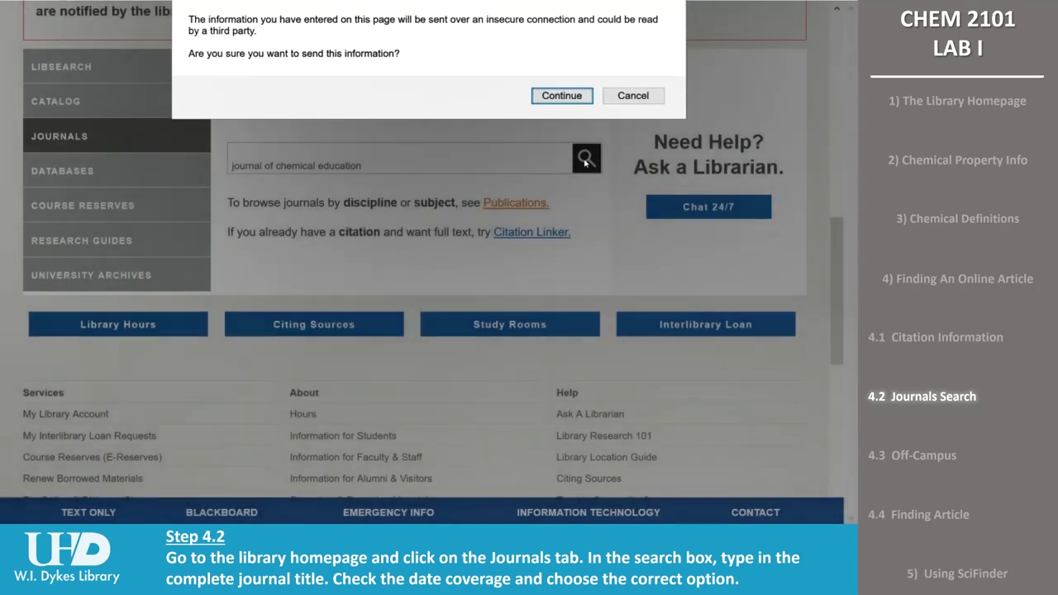
click(577, 97)
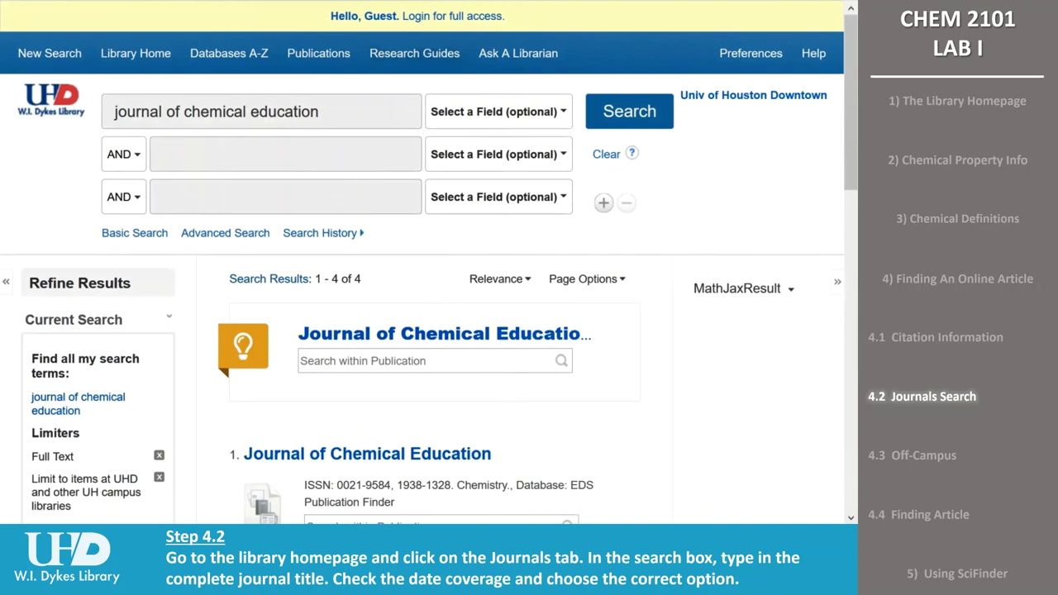
Step: Check the full-text date coverage of the Journal of Chemical Education and open the journal through ACS Publications
scroll(463, 323, down, 3)
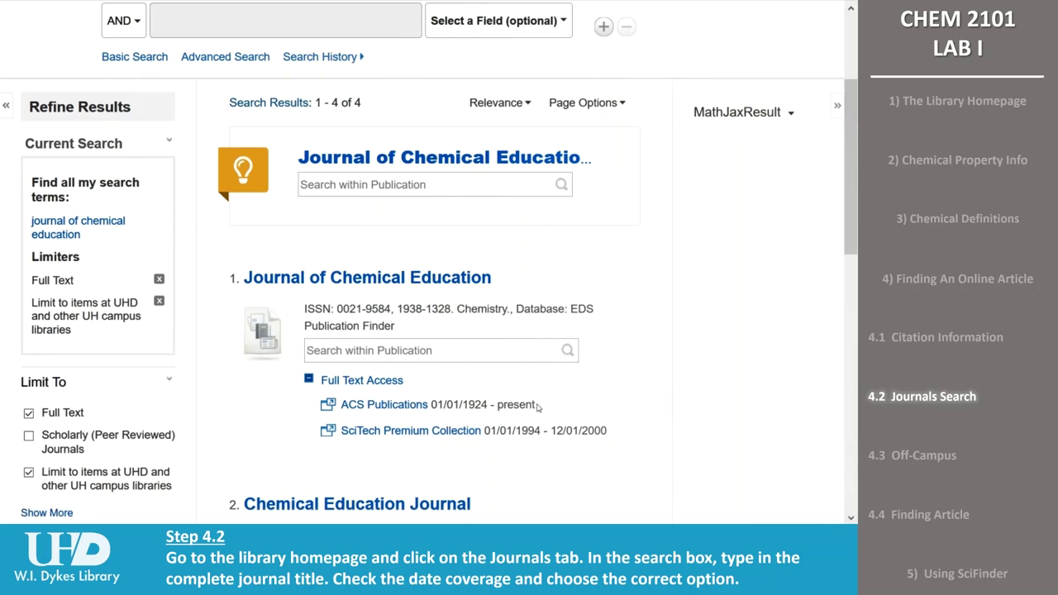
drag(537, 406, 431, 405)
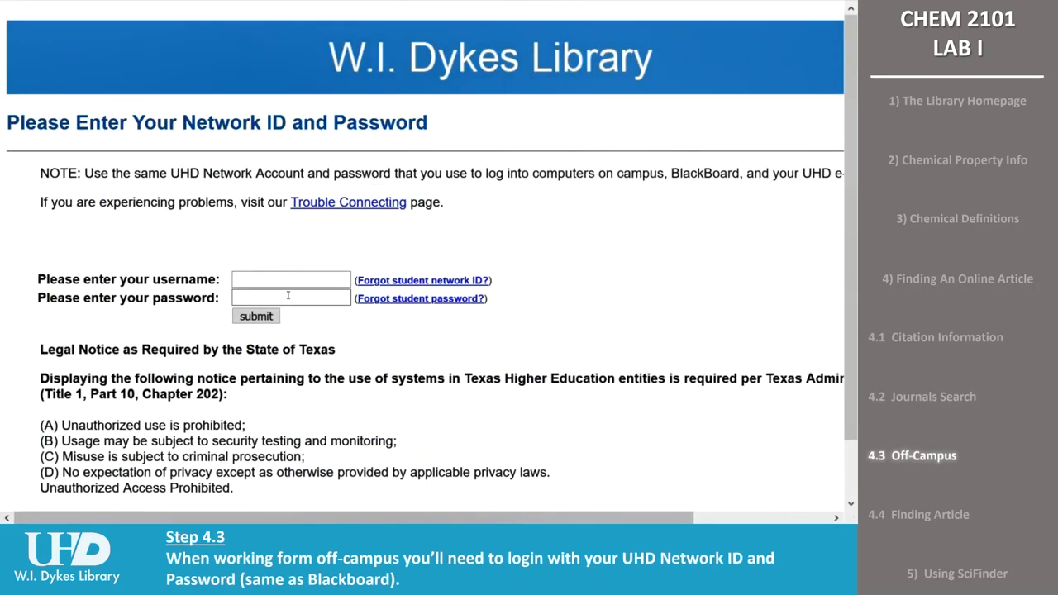
click(279, 282)
click(273, 258)
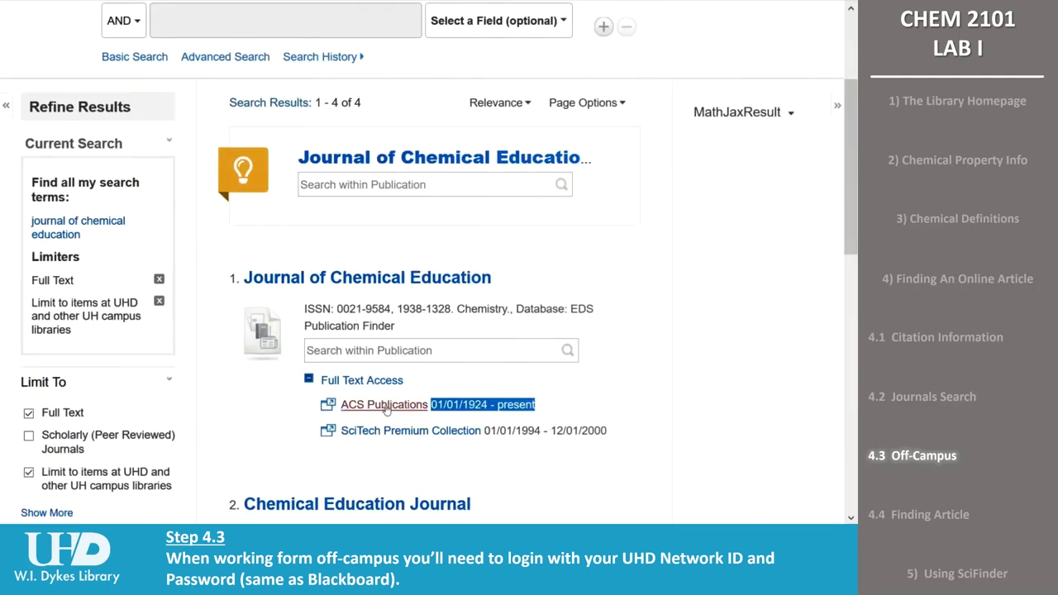
click(385, 407)
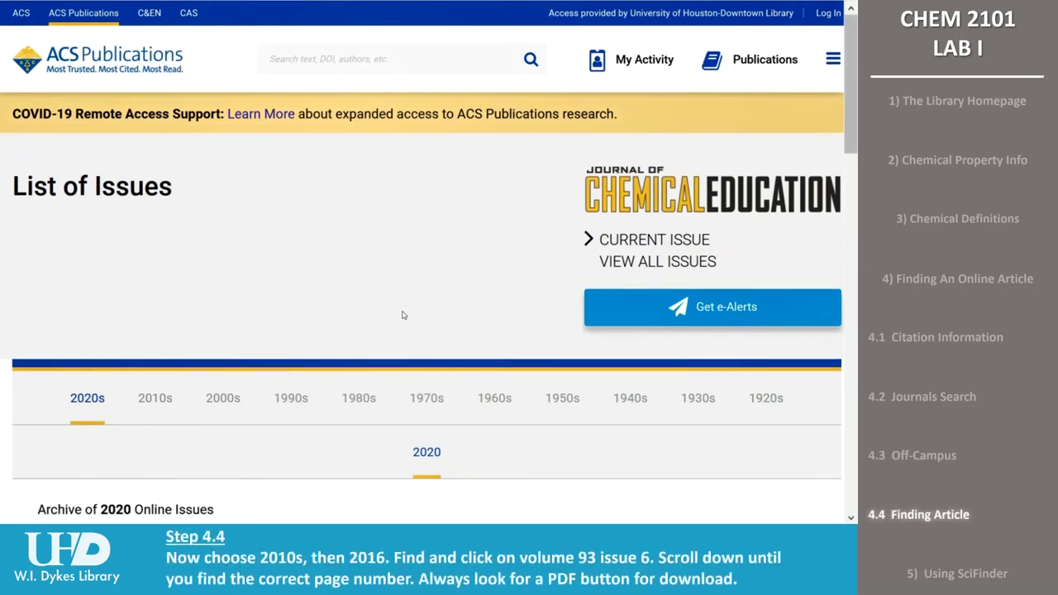
Step: Show the journal's 2016 online issues within the 2010s archive
scroll(403, 315, down, 3)
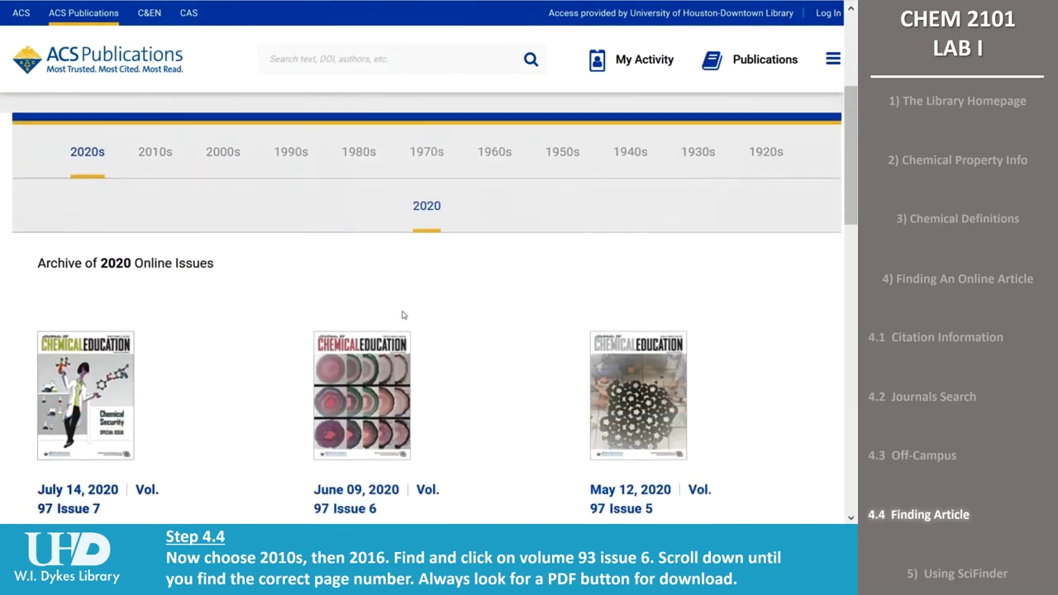
click(153, 136)
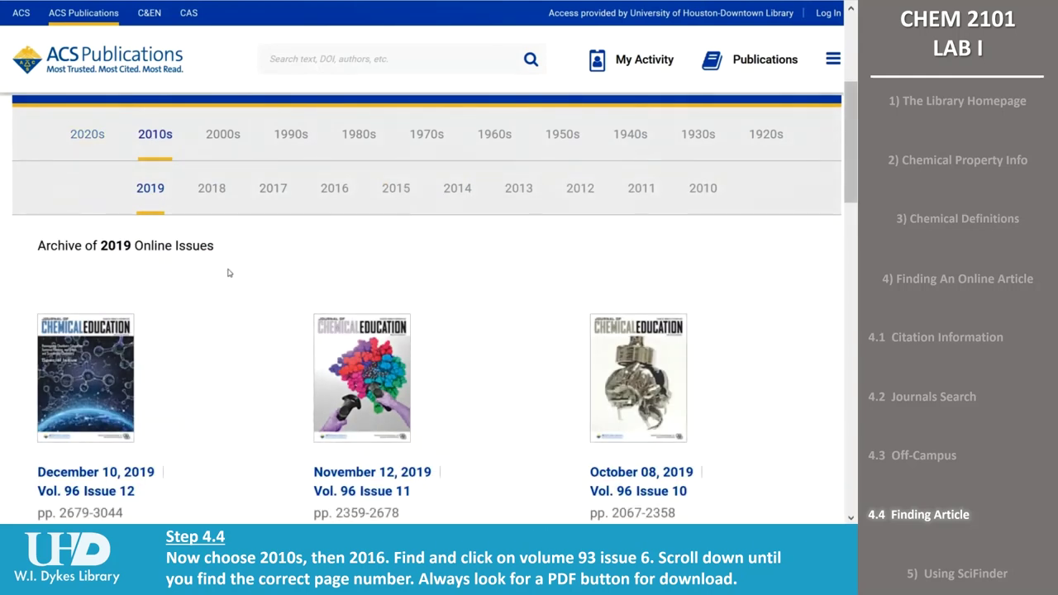
click(332, 188)
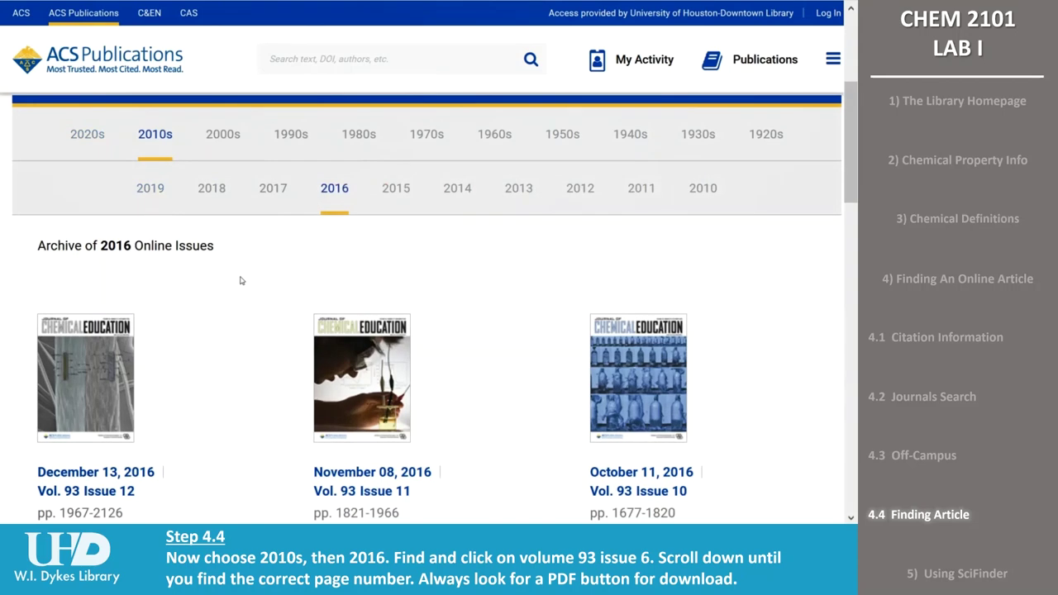
Step: Open the June 14, 2016 issue, Vol. 93 Issue 6, from the list of 2016 issues
scroll(211, 296, down, 2)
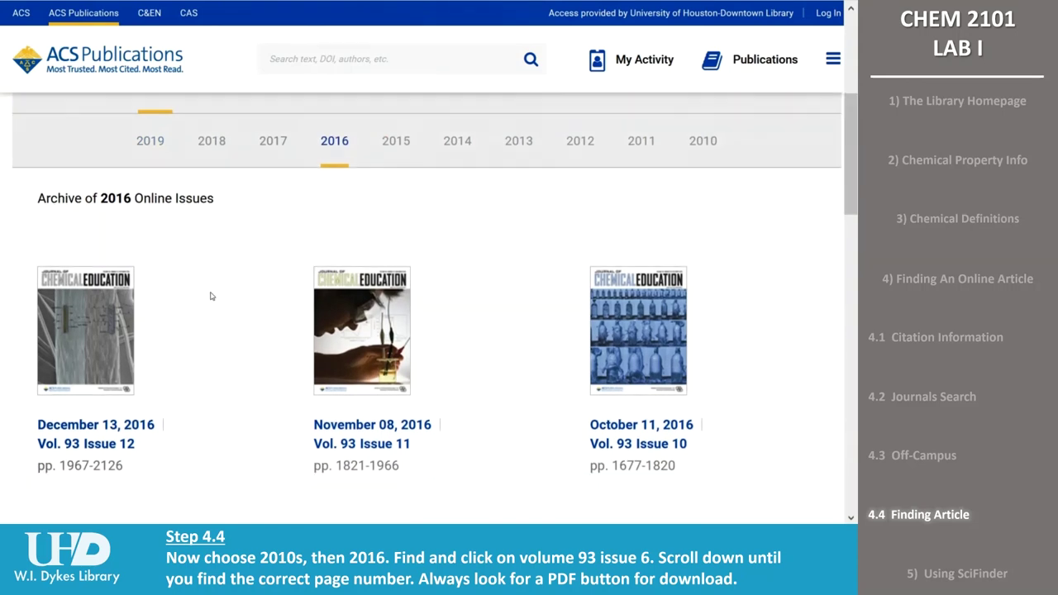
scroll(211, 295, down, 1)
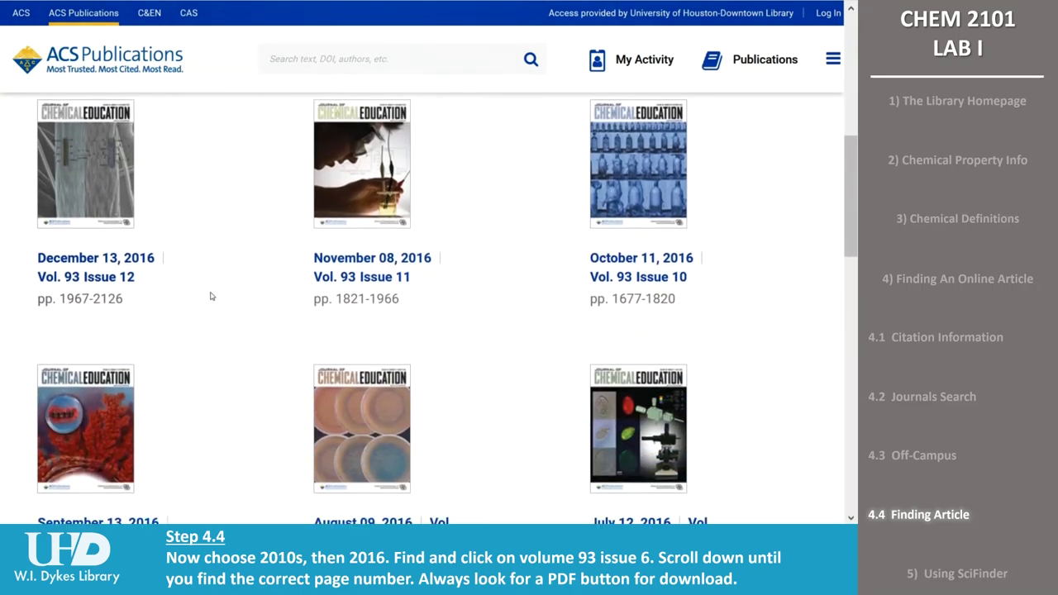
scroll(211, 295, down, 1)
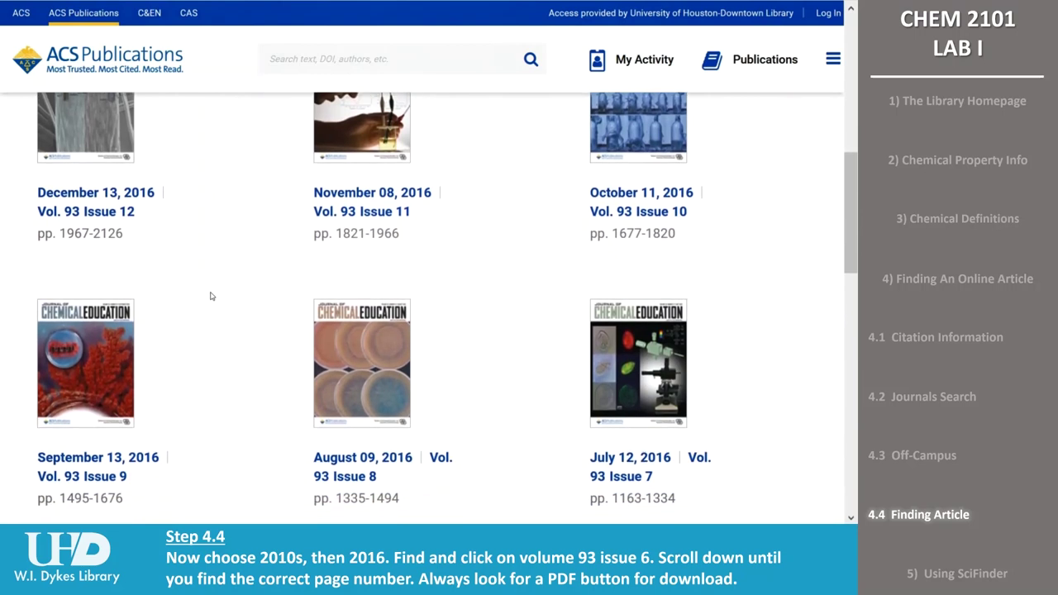
scroll(210, 296, down, 1)
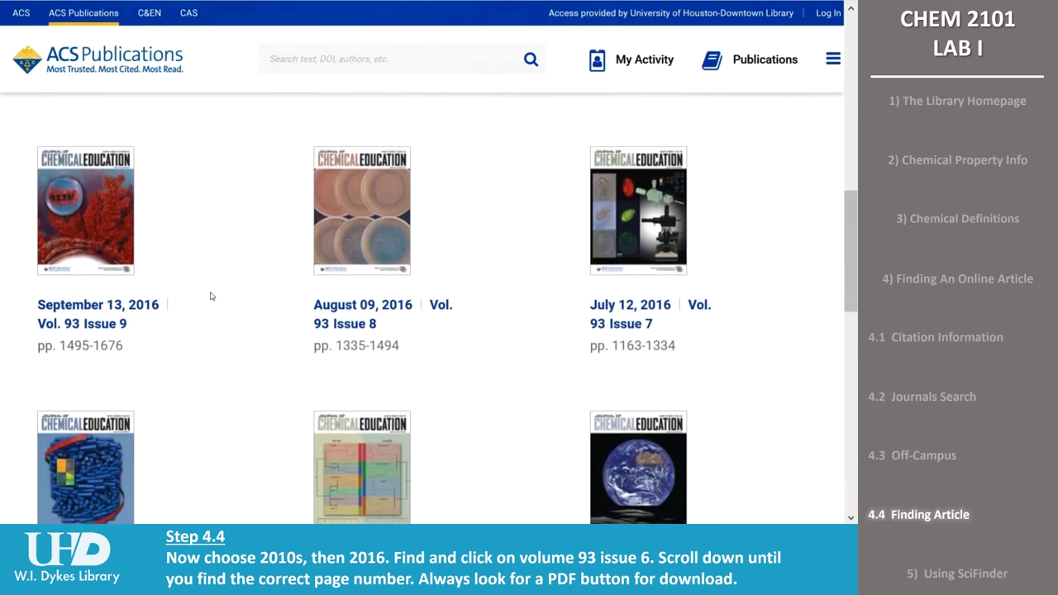
scroll(211, 295, down, 1)
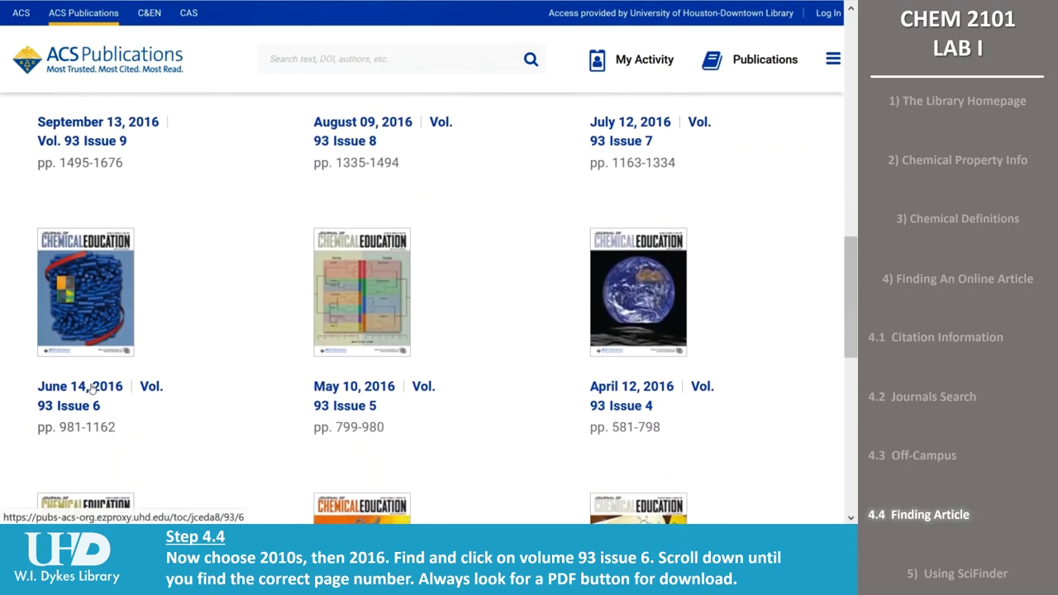
click(92, 388)
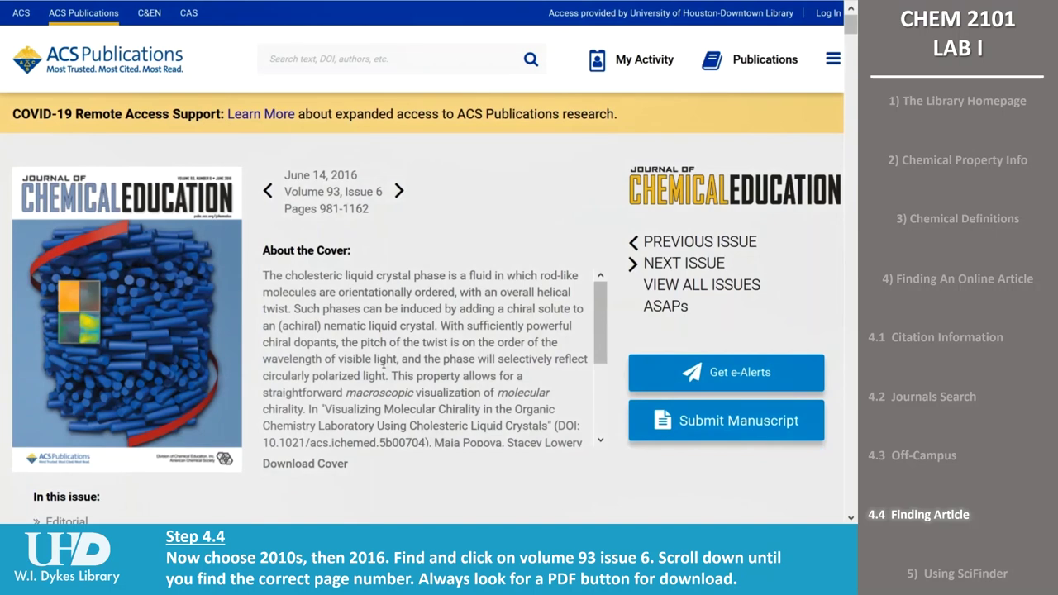
Step: Look through the Vol. 93 Issue 6 table of contents for the cited article, checking each entry's page range
scroll(383, 364, down, 5)
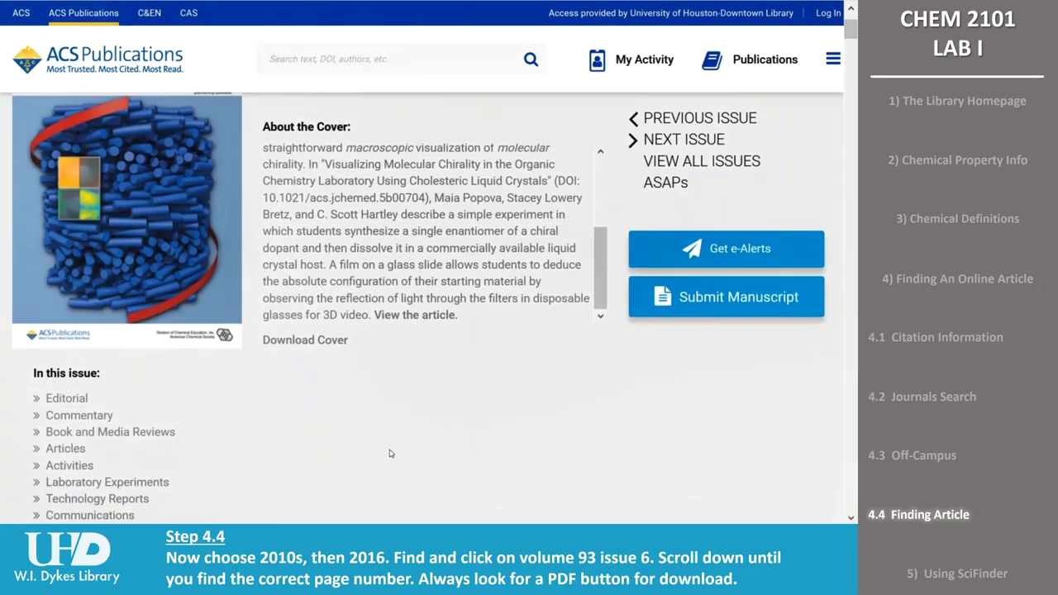
scroll(391, 453, down, 10)
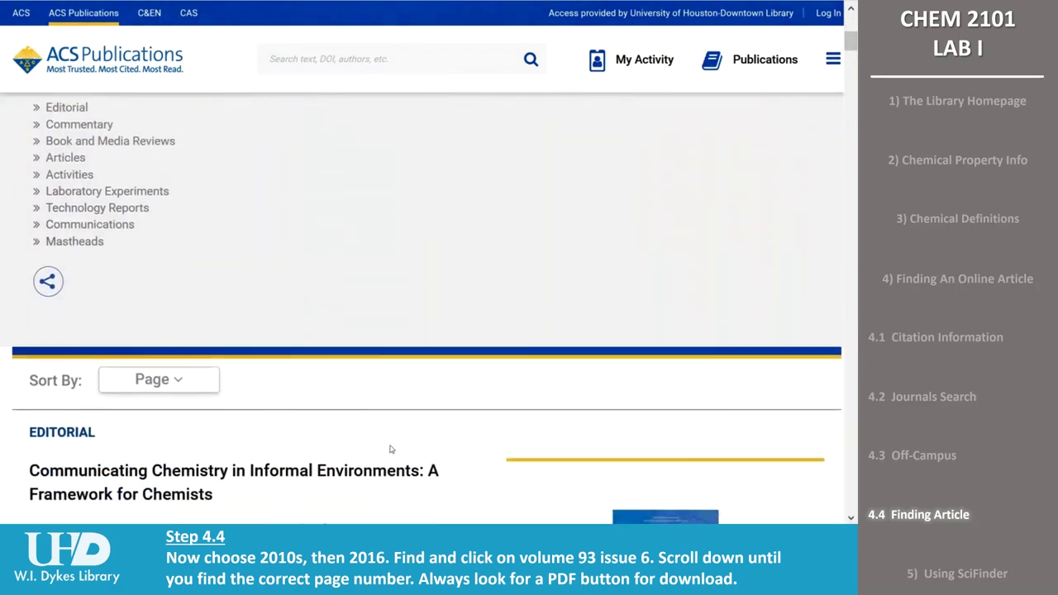
scroll(391, 448, down, 7)
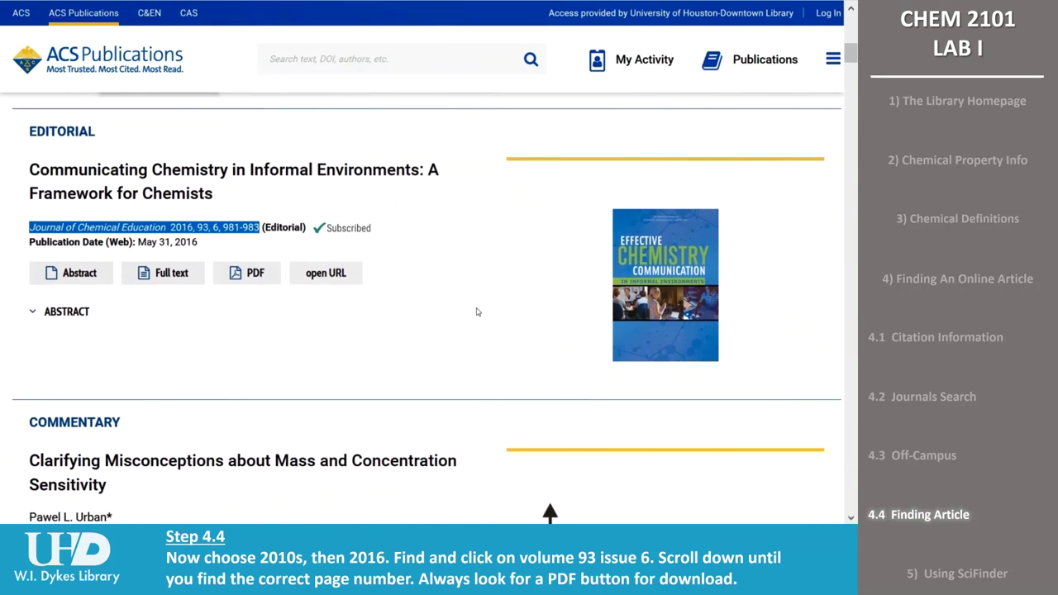
click(476, 311)
scroll(476, 312, down, 3)
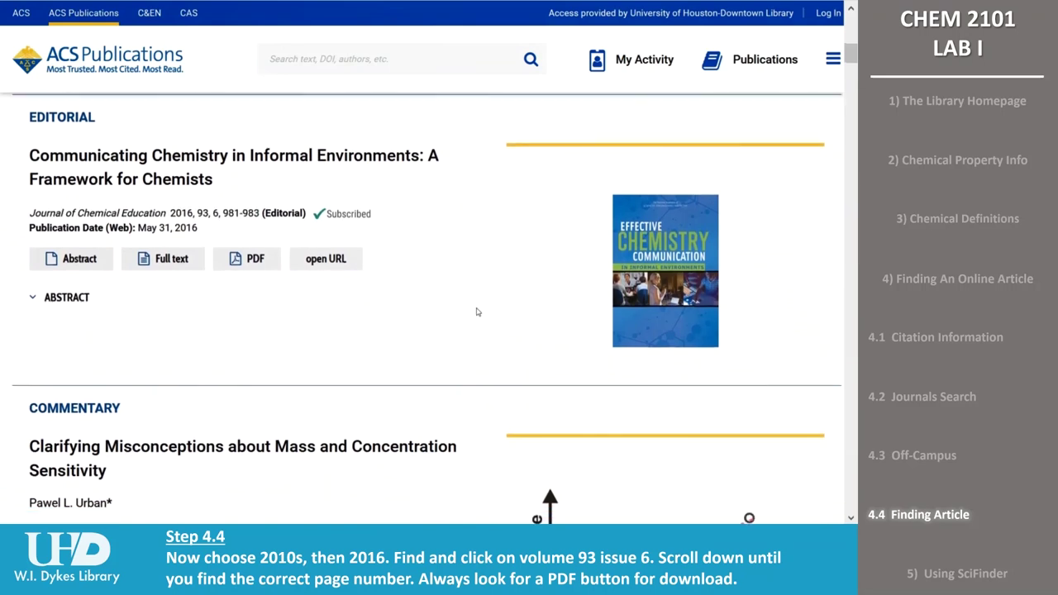
scroll(476, 312, down, 3)
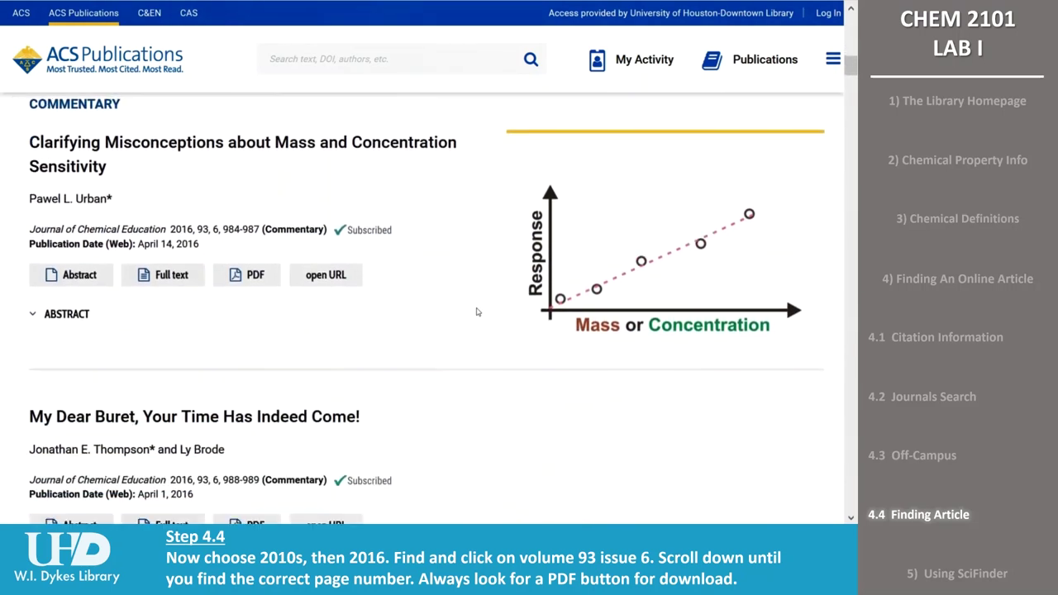
scroll(476, 311, down, 5)
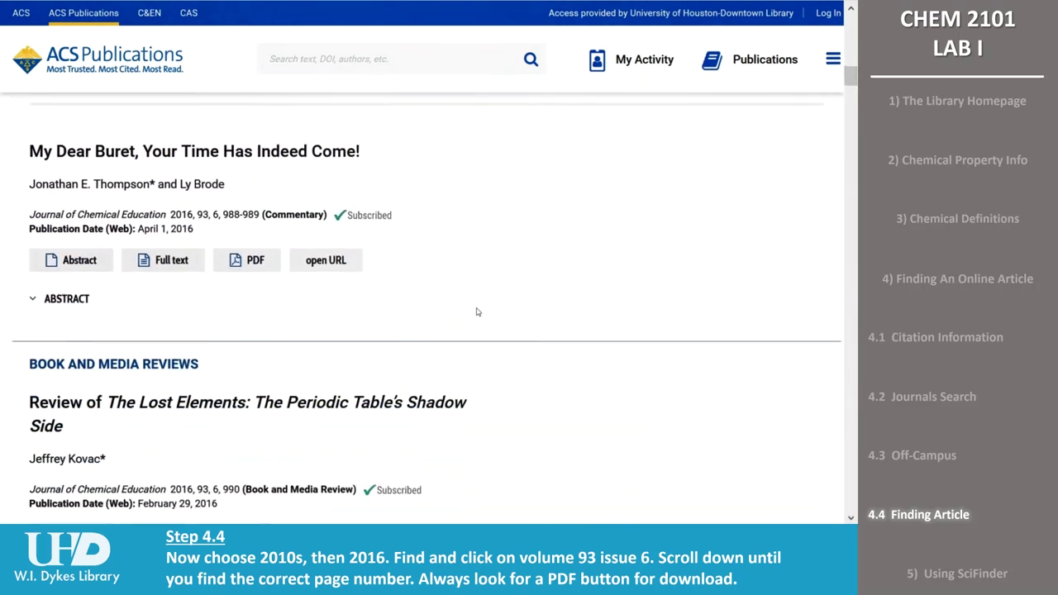
scroll(476, 311, down, 3)
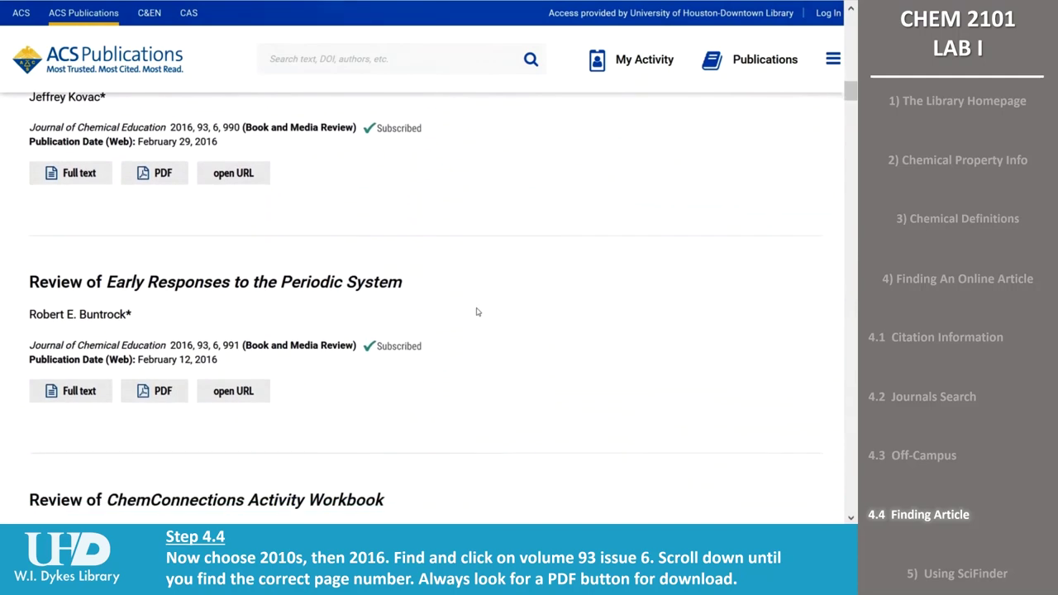
scroll(476, 312, down, 4)
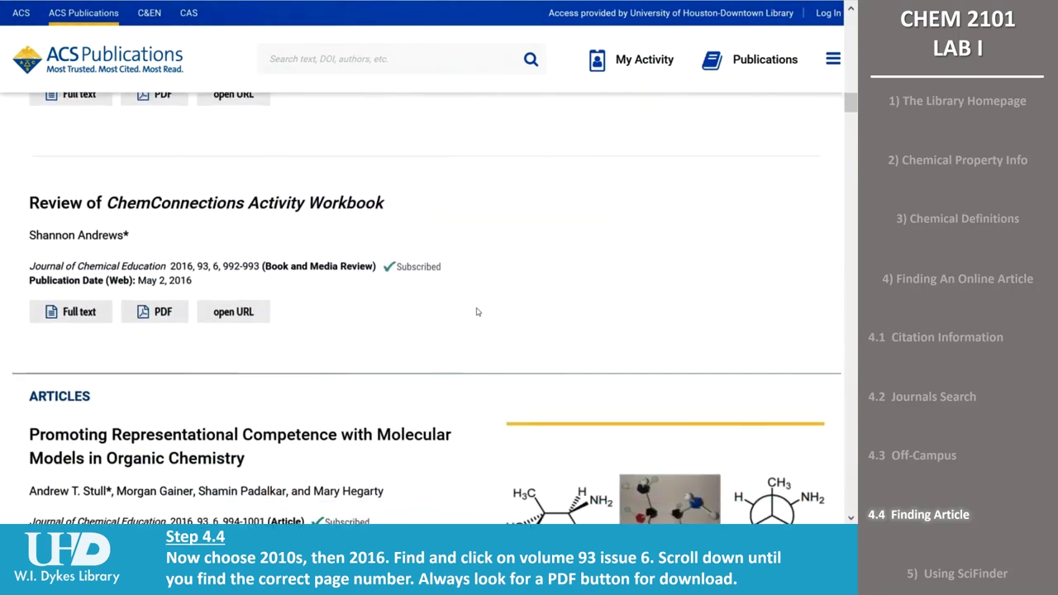
scroll(476, 312, down, 4)
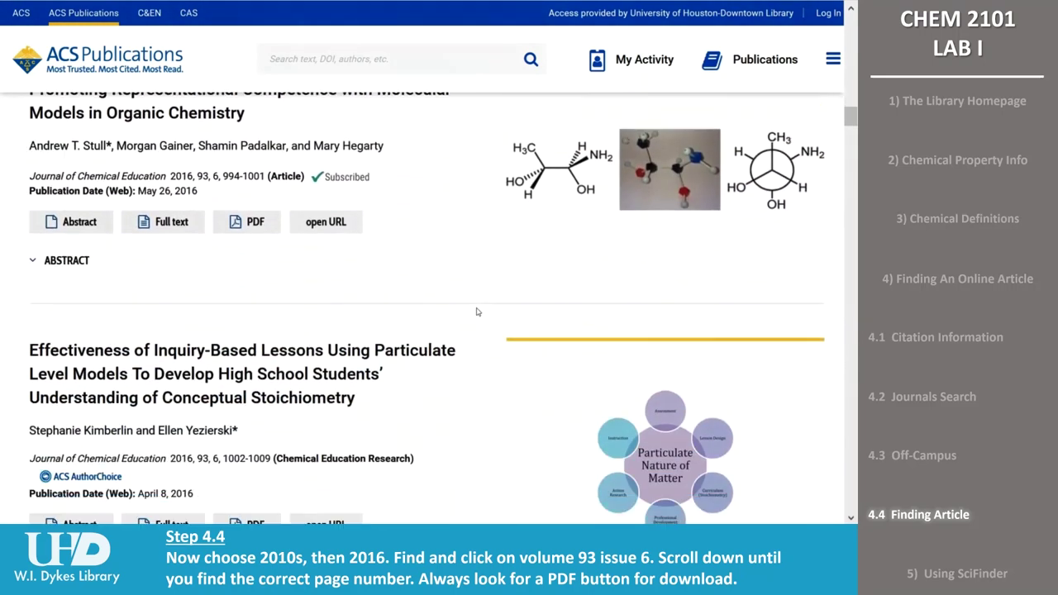
scroll(476, 311, down, 5)
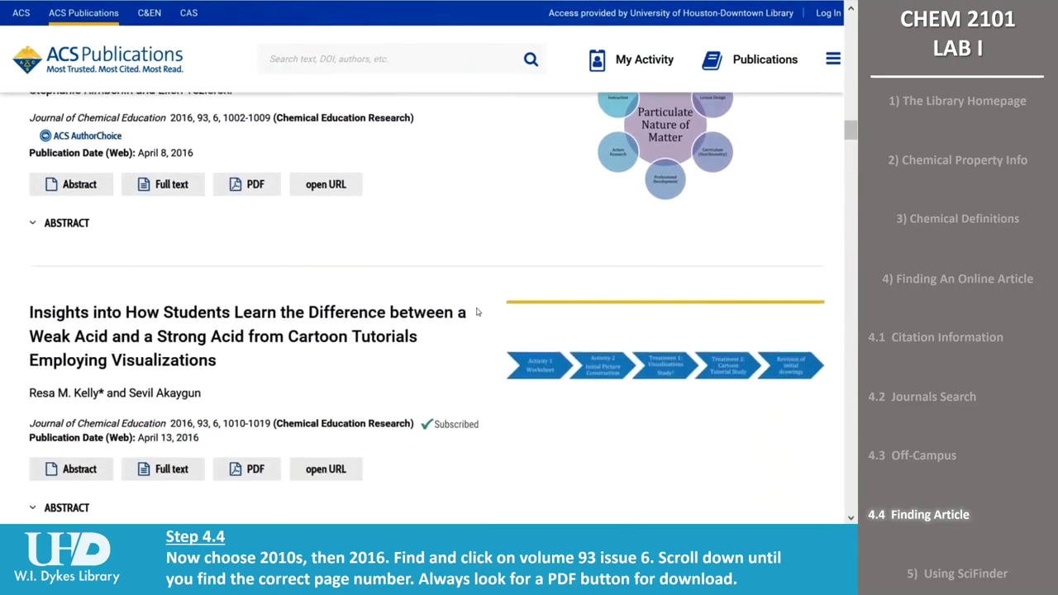
scroll(476, 311, down, 7)
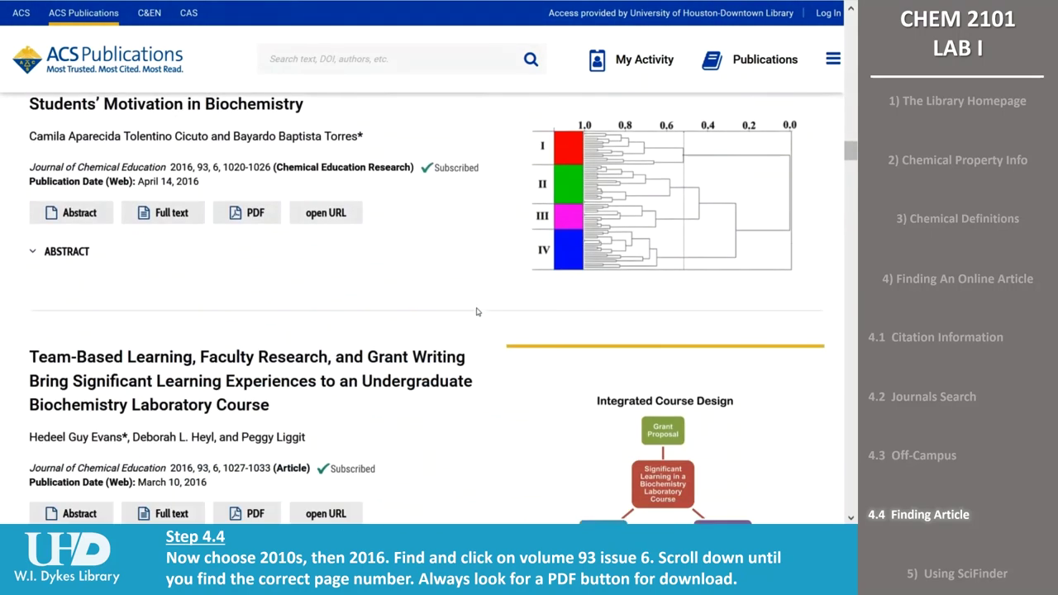
scroll(477, 312, down, 6)
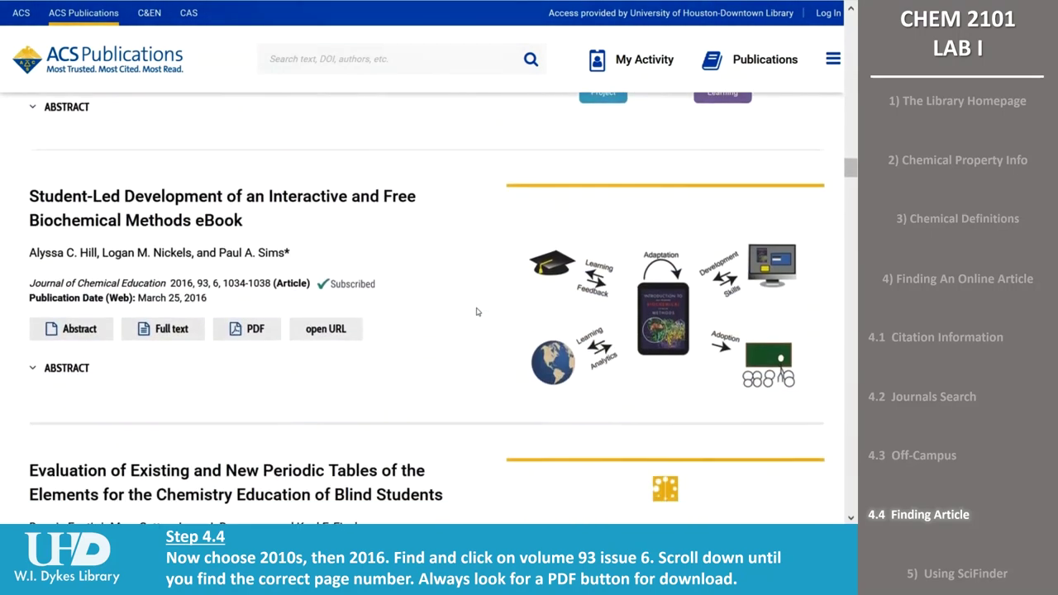
scroll(476, 312, down, 7)
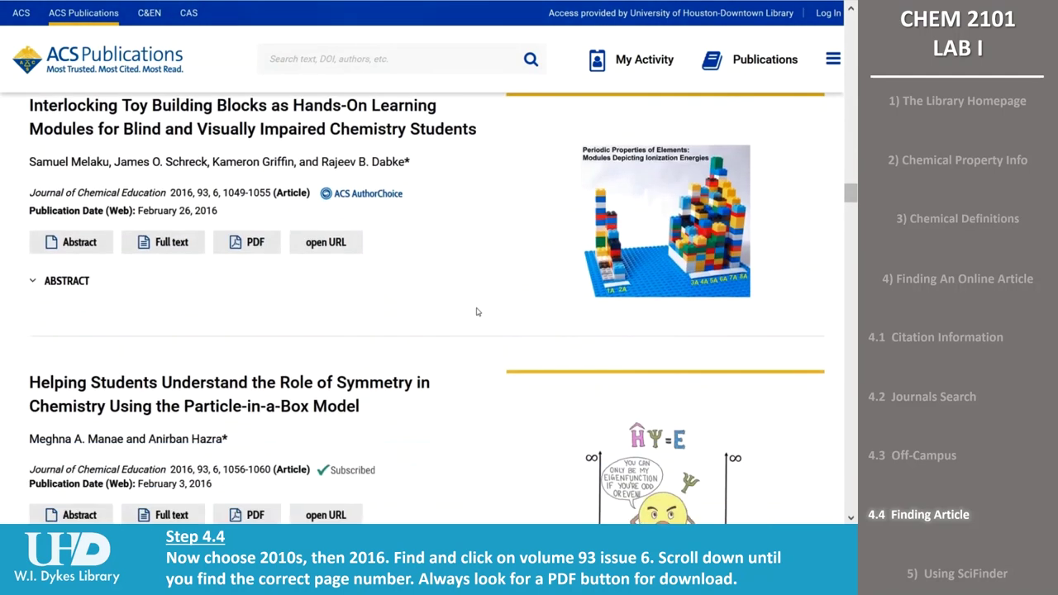
scroll(468, 319, down, 1)
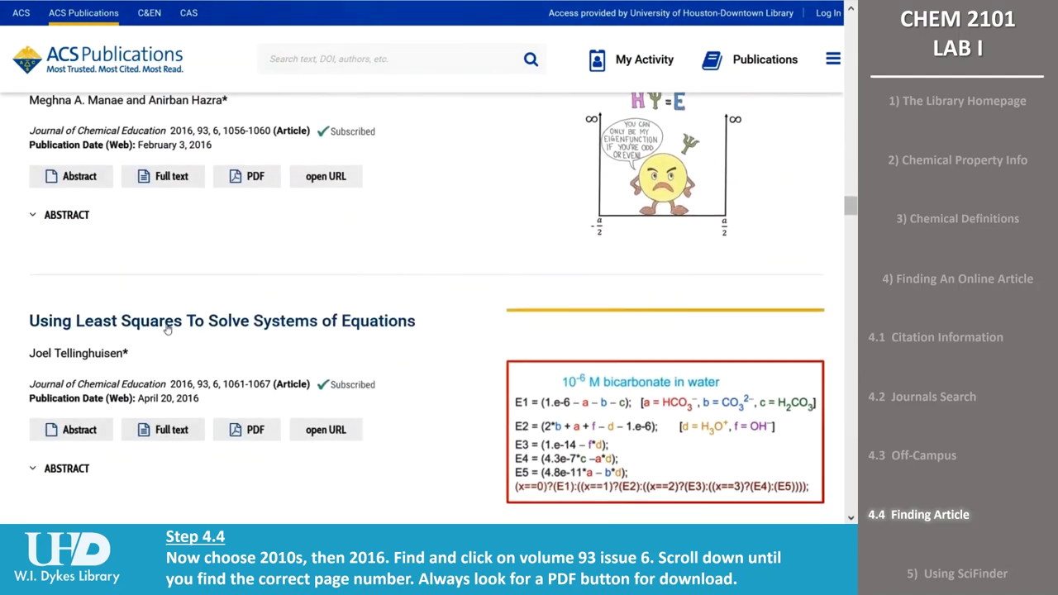
Step: Open the article "Using Least Squares To Solve Systems of Equations" and display its PDF version
click(120, 251)
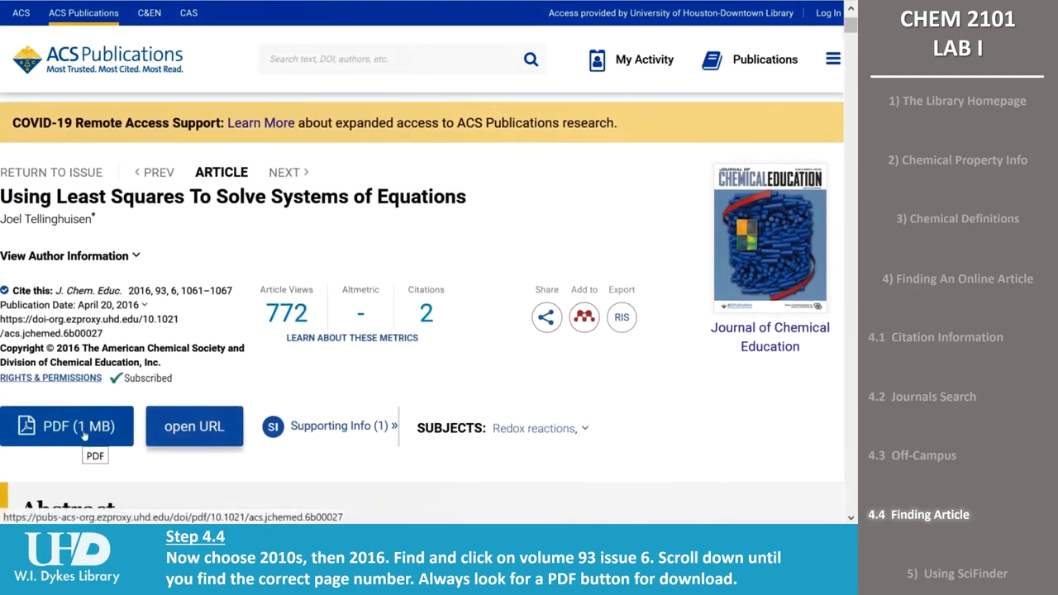
click(84, 436)
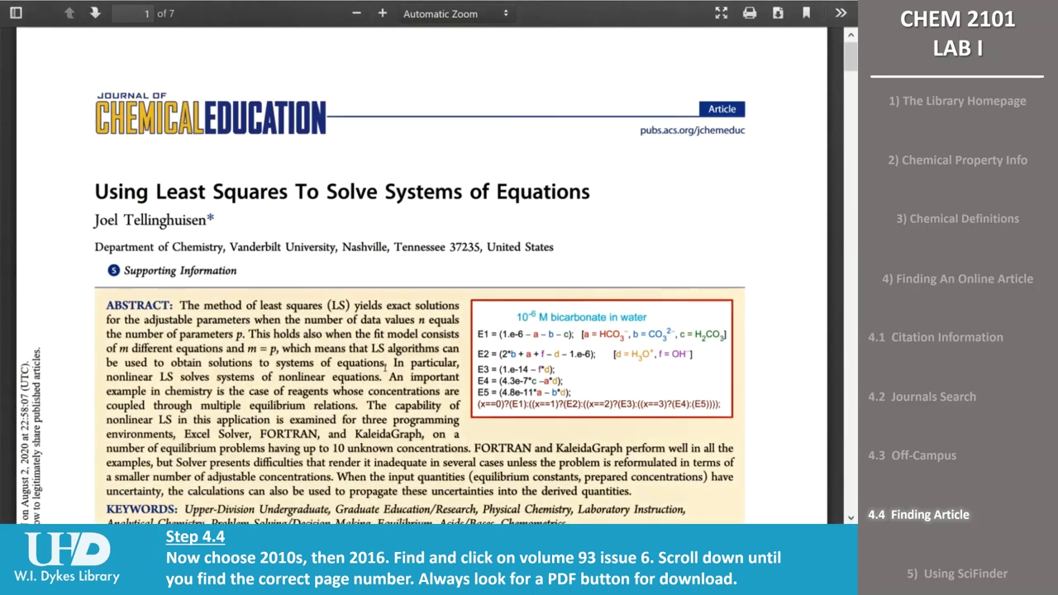
scroll(688, 286, down, 2)
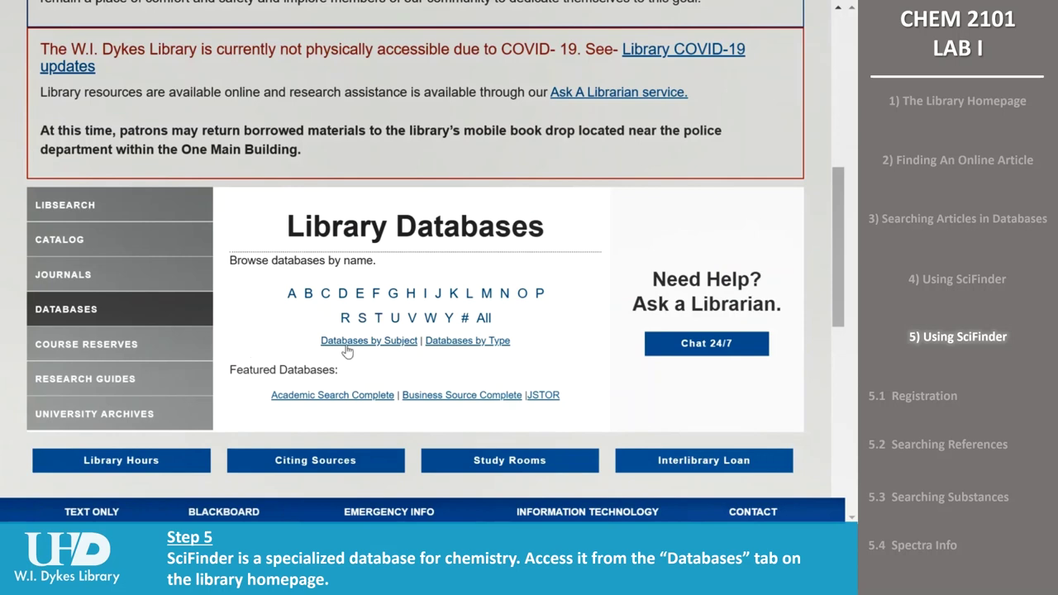
Step: Find SciFinder among the library databases starting with S and open its registration for first-time users
click(362, 319)
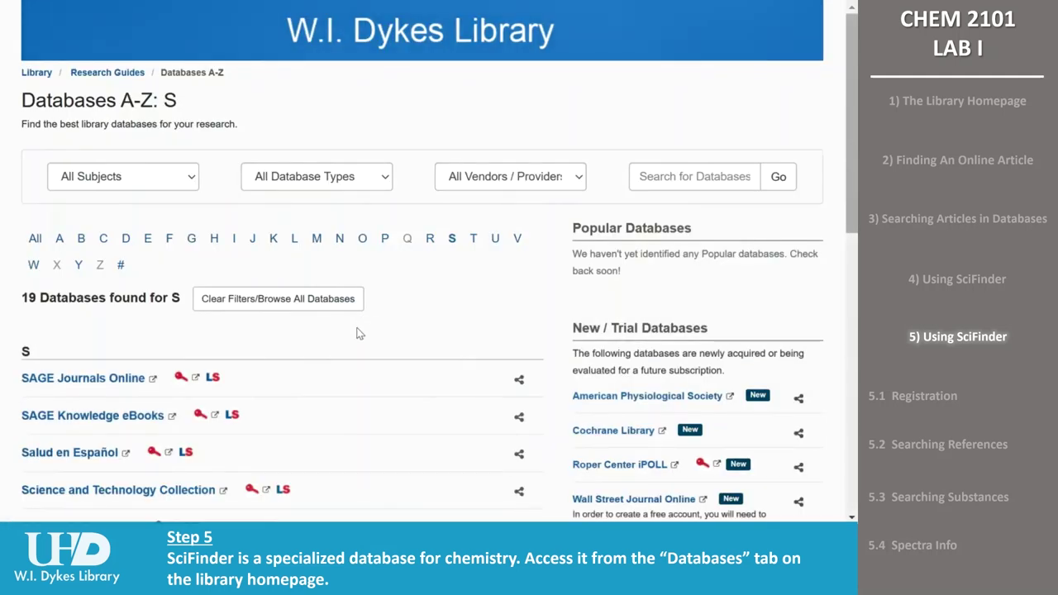
scroll(356, 334, down, 4)
scroll(355, 334, down, 1)
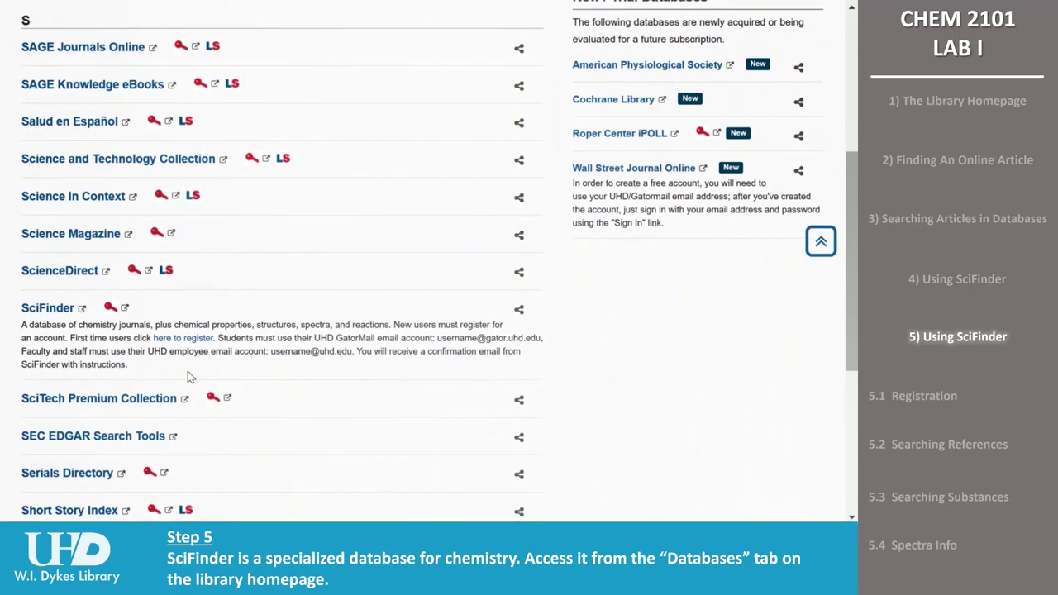
drag(393, 325, 70, 339)
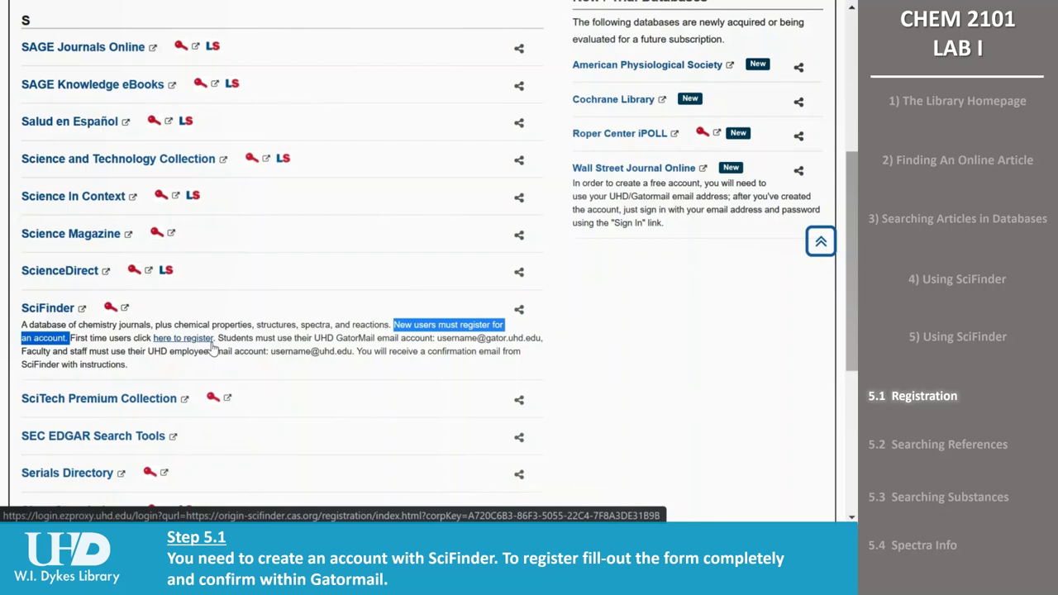
click(183, 338)
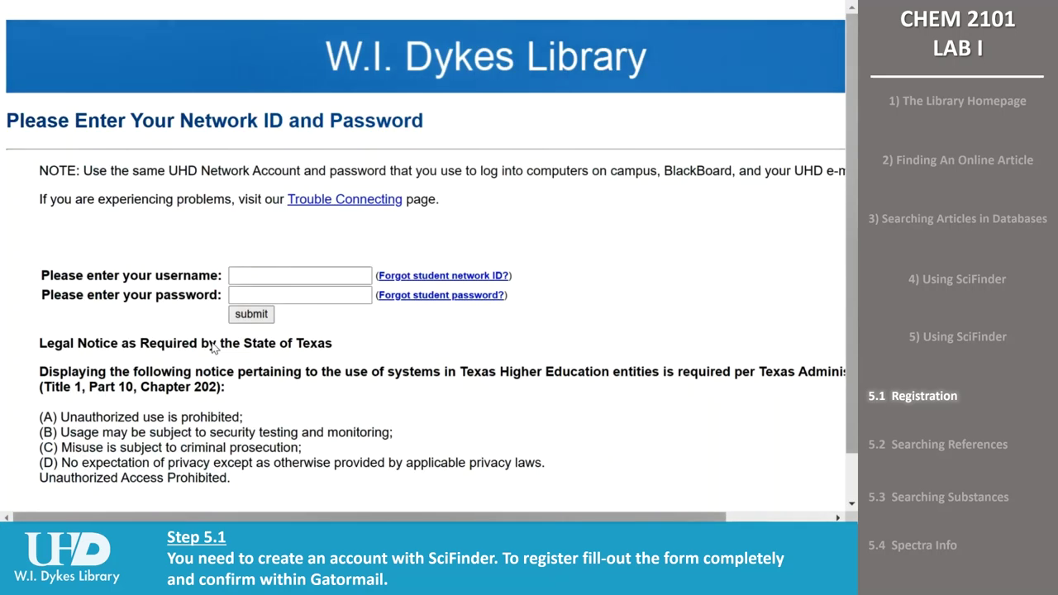
Step: Sign in with the library network username and password, and accept the SciFinder license agreement as a new user
click(259, 278)
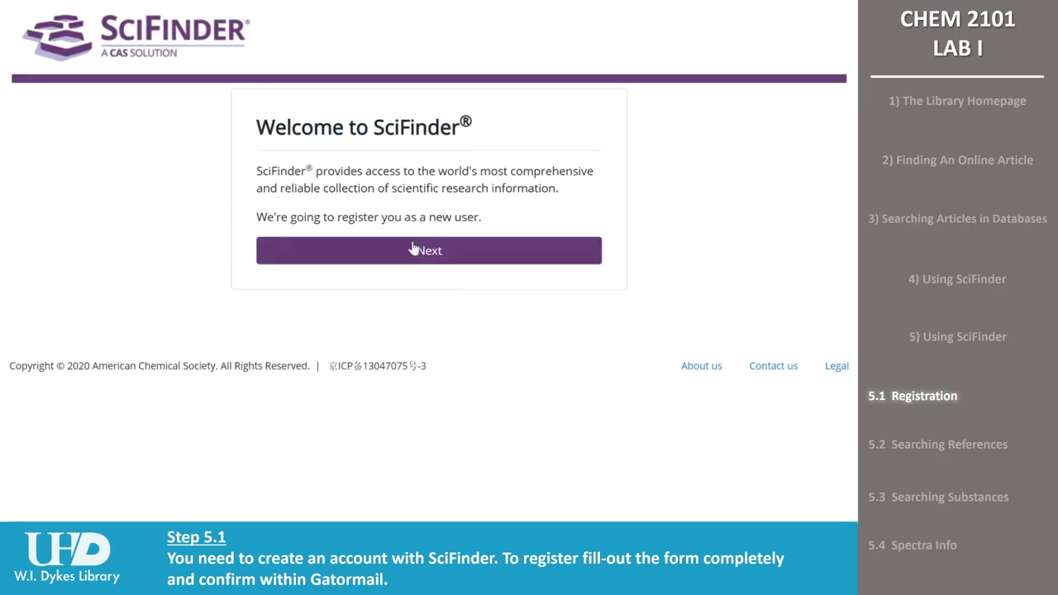
click(413, 251)
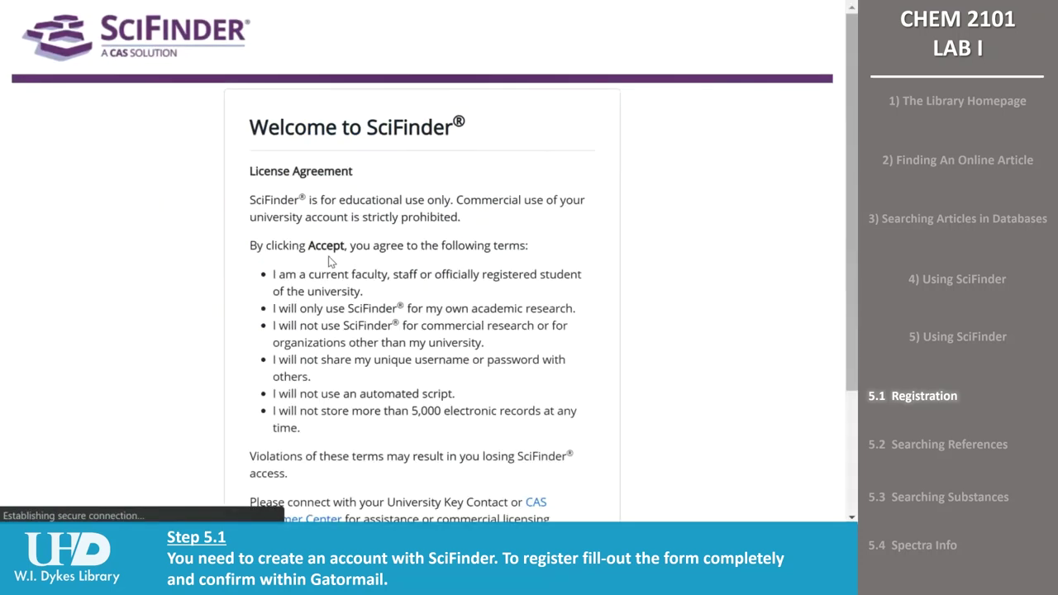
scroll(327, 270, down, 2)
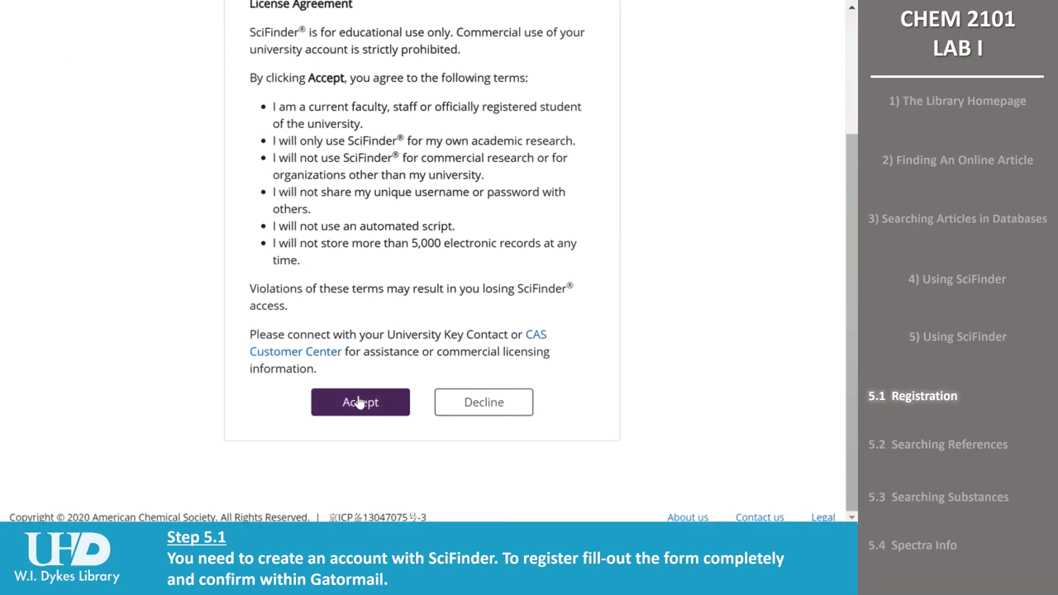
click(361, 401)
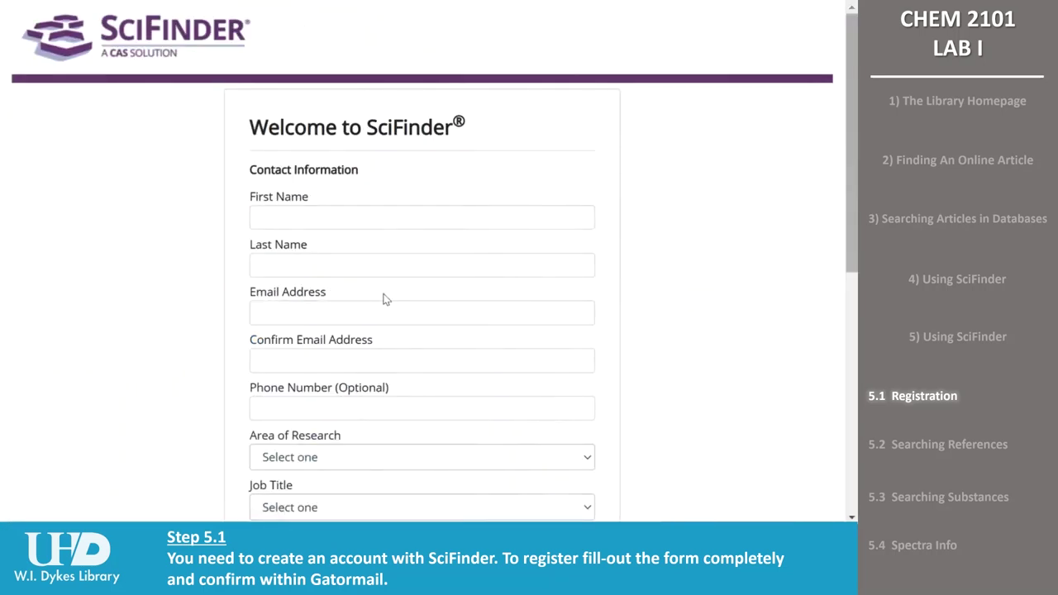
Step: Enter "GATORMAIL" as the email address in the SciFinder contact information and go through the rest of the registration form
scroll(385, 299, down, 2)
click(313, 241)
scroll(314, 246, down, 1)
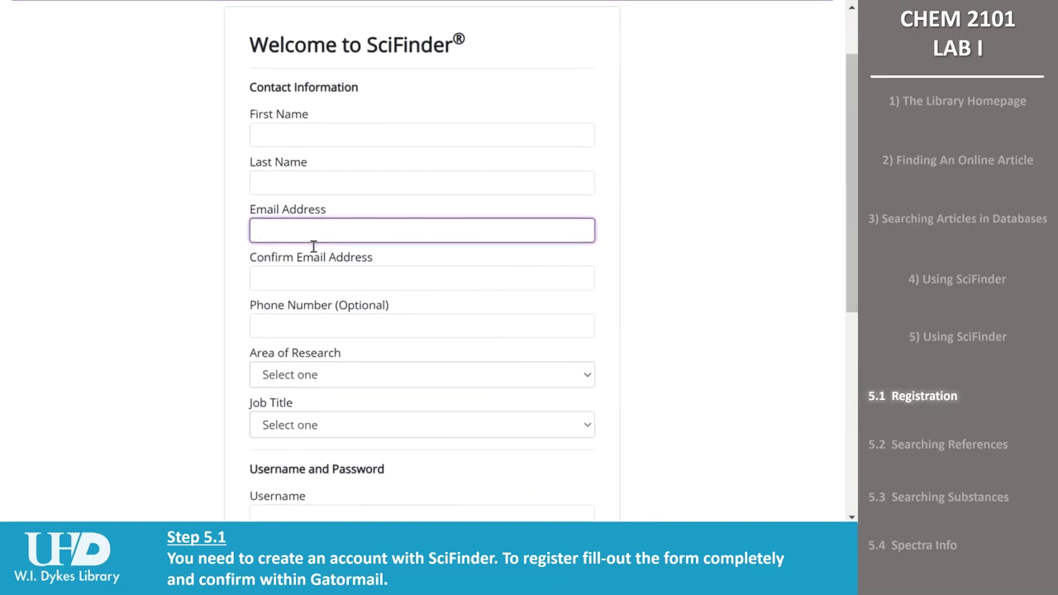
text(GATORMAIL)
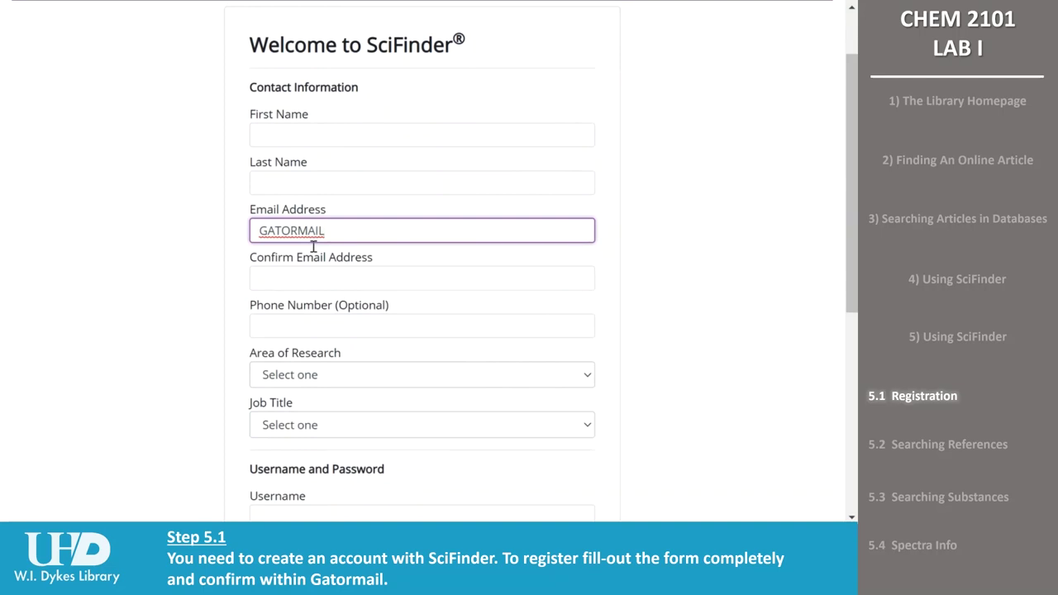
scroll(307, 255, down, 1)
scroll(307, 255, down, 4)
click(286, 190)
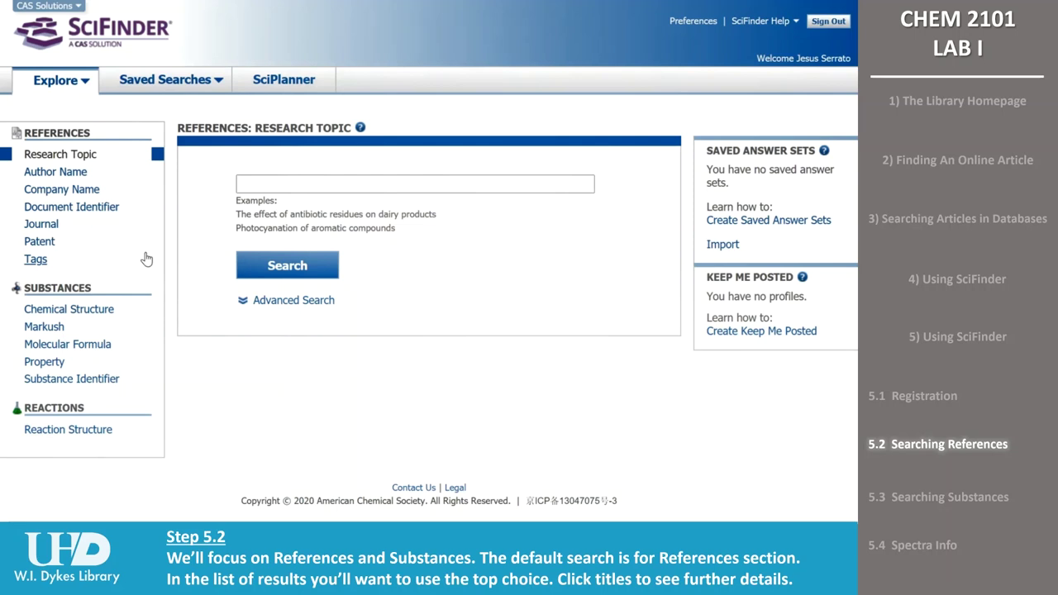
Step: Search SciFinder references for the research topic "purification of ethanol"
drag(178, 128, 250, 127)
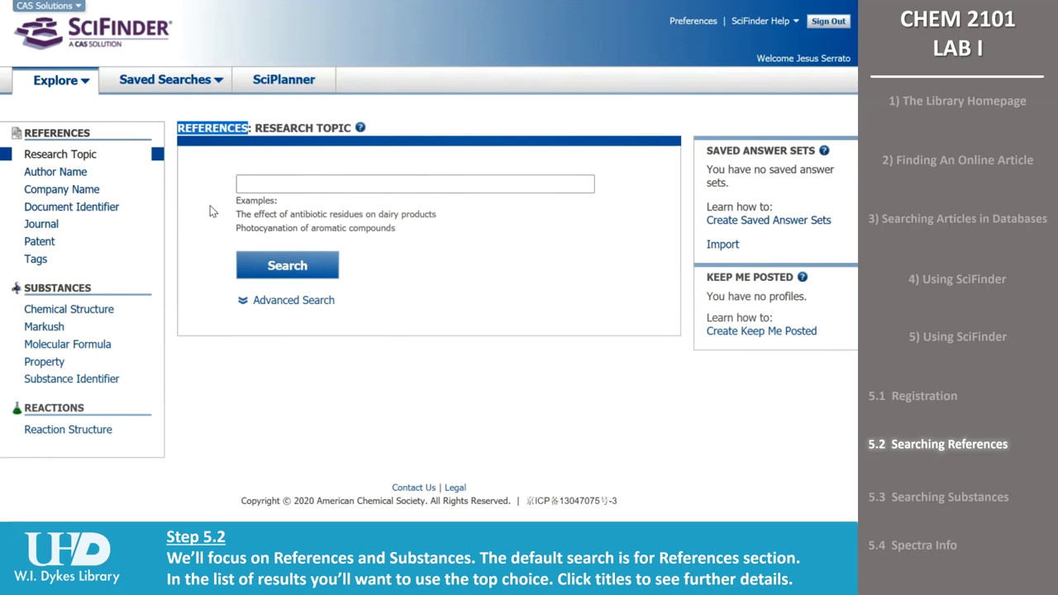
click(273, 180)
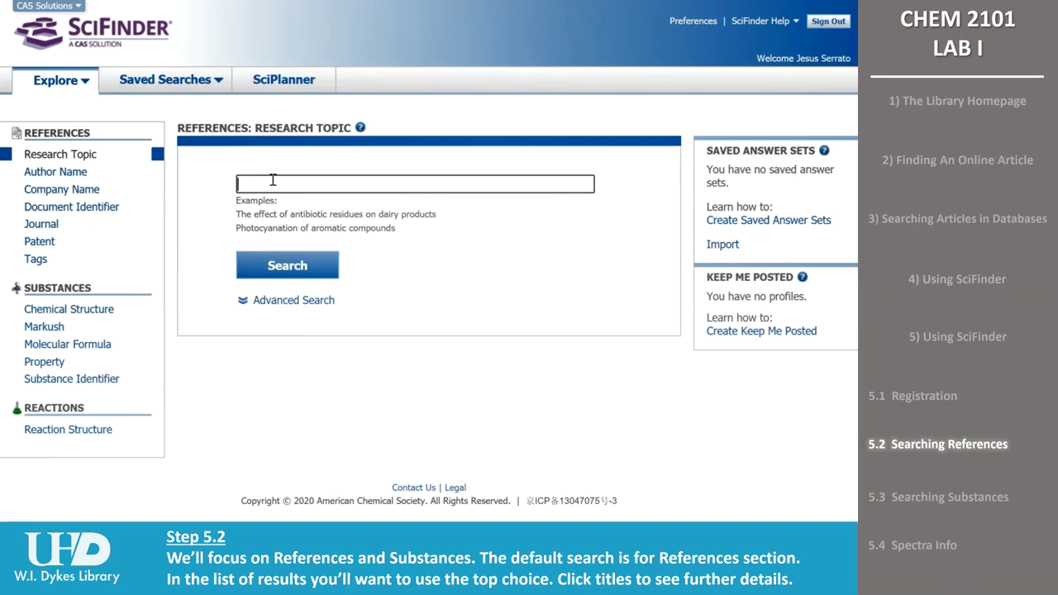
text(purification of ethana)
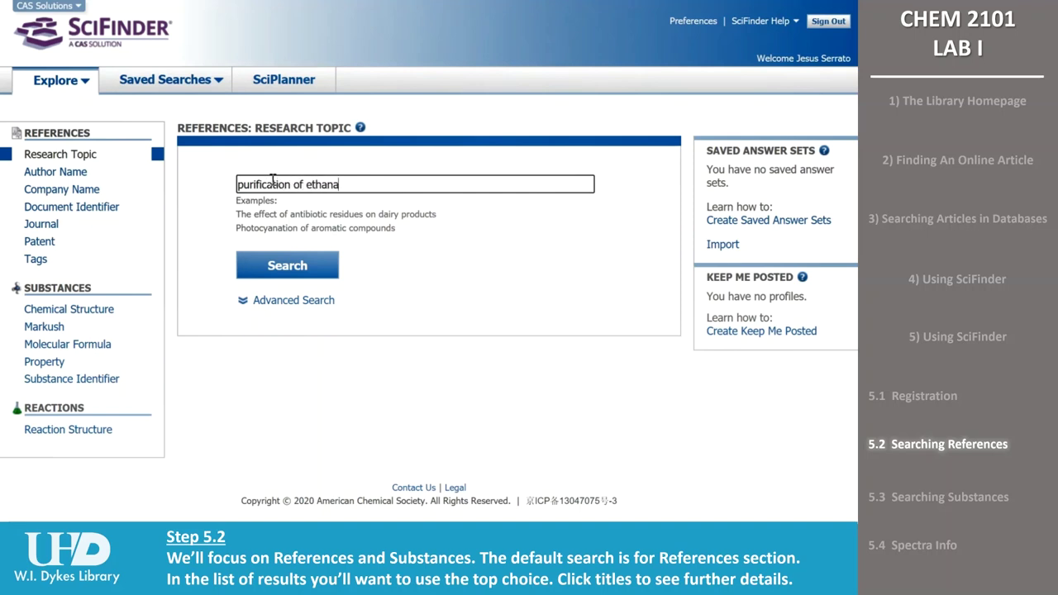
key(BackSpace)
text(ol)
click(280, 265)
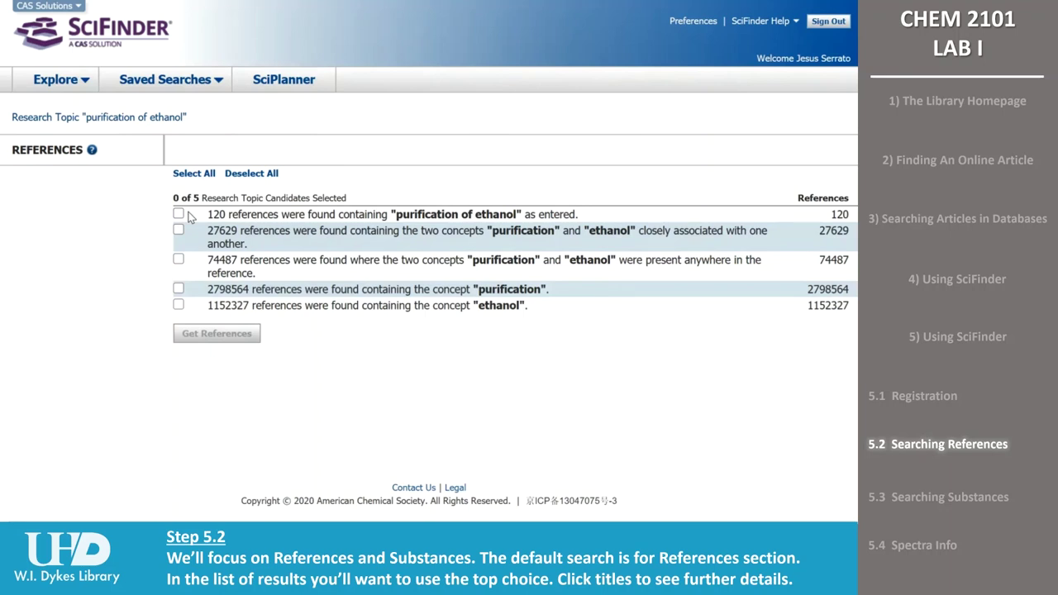
Step: Select the candidate containing "purification of ethanol" as entered and get its references
click(181, 214)
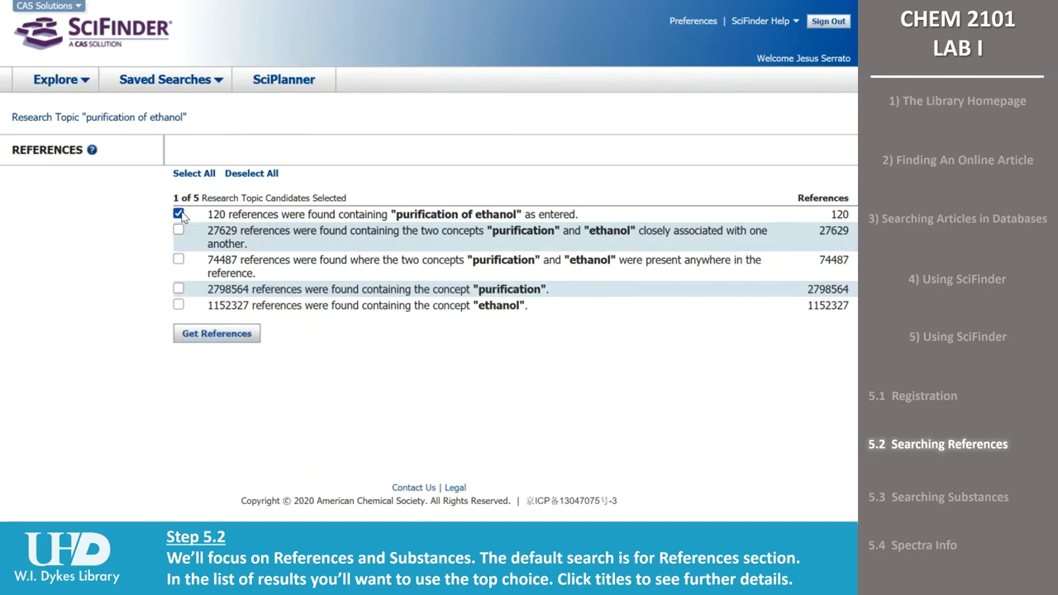
click(202, 339)
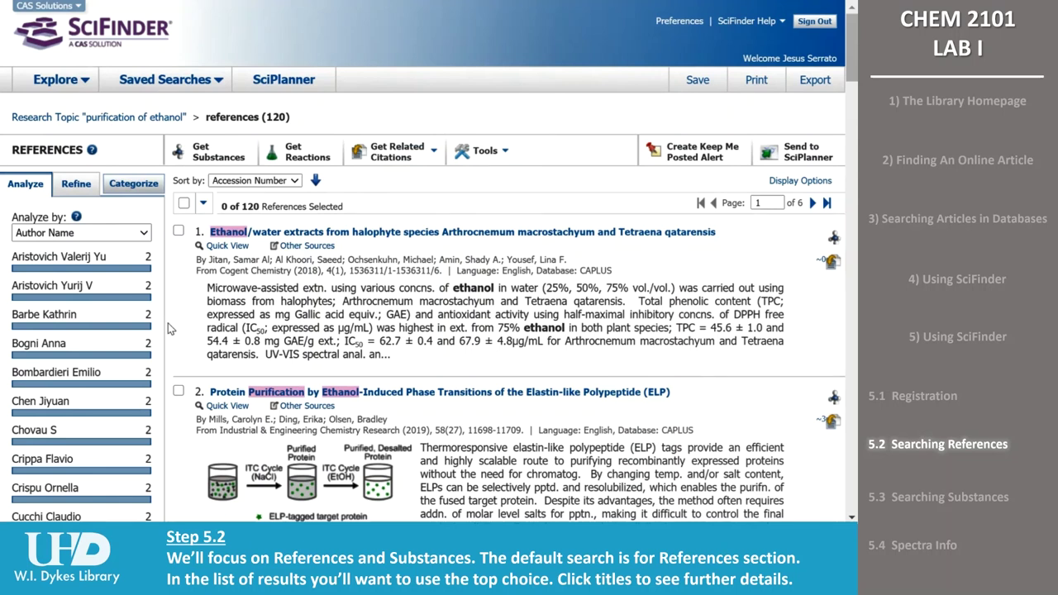
scroll(168, 323, down, 3)
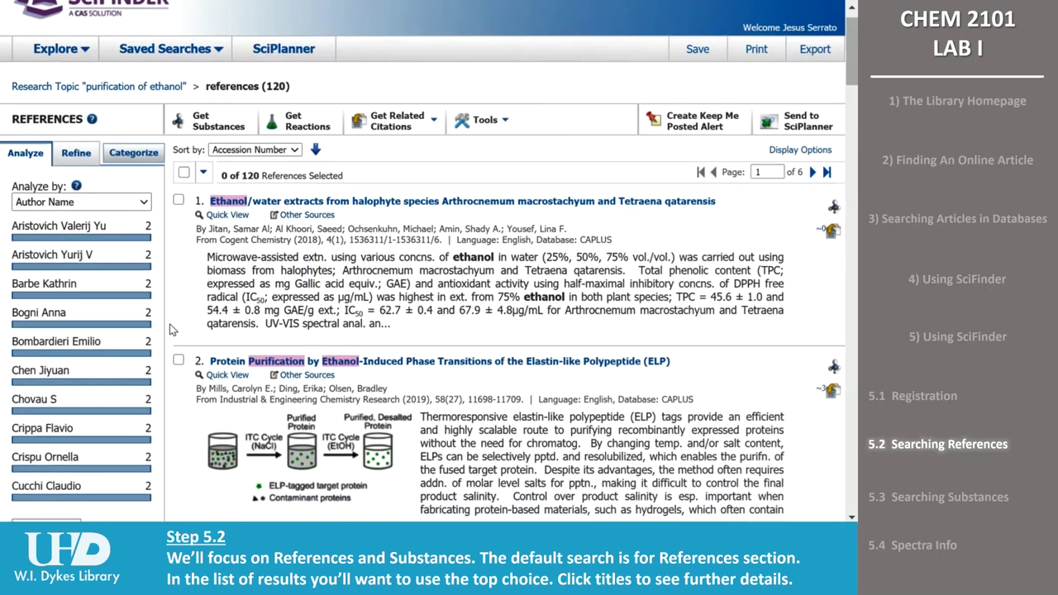
Step: Open the reference "Ethanol purification using active natural pahae zeolite by adsorption distillation method" from the results list
scroll(172, 334, down, 5)
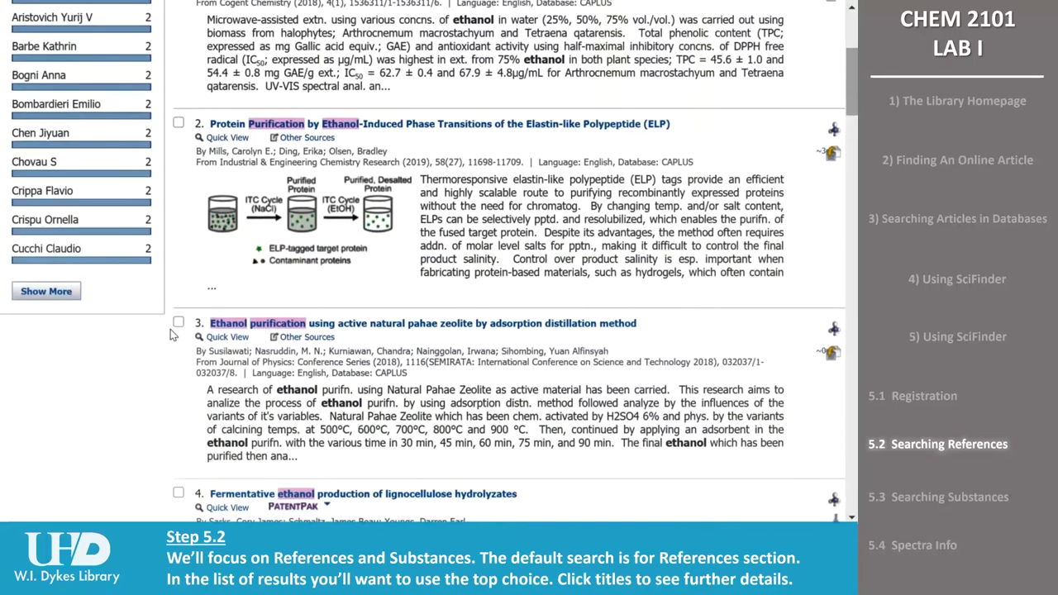
scroll(172, 334, down, 2)
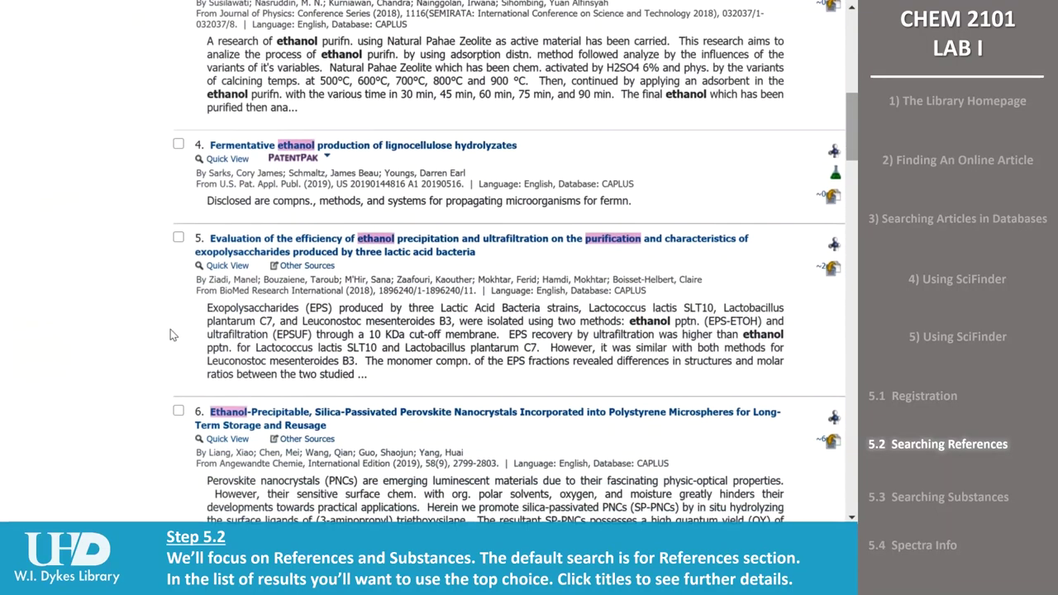
scroll(172, 334, up, 1)
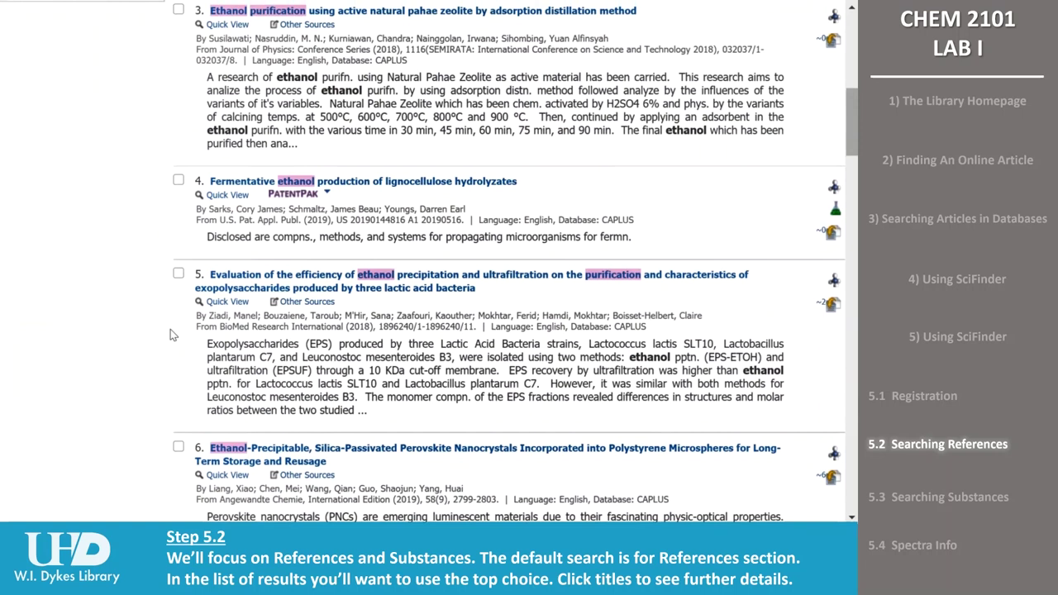
click(490, 19)
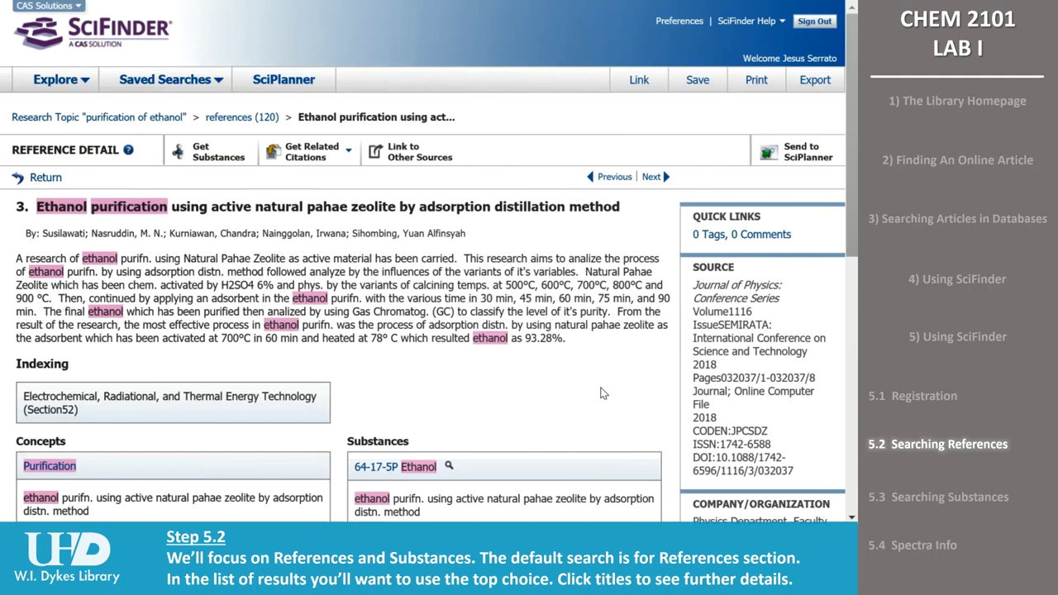
Step: Examine the reference's source details, highlighting the journal title, volume, issue, year and page numbers
scroll(592, 423, down, 2)
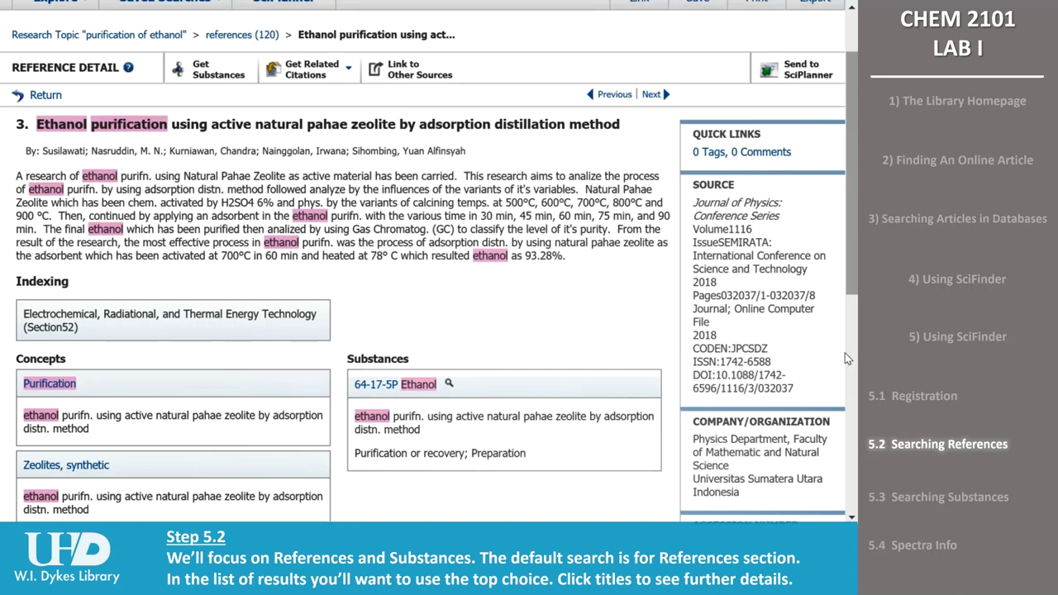
drag(697, 203, 826, 304)
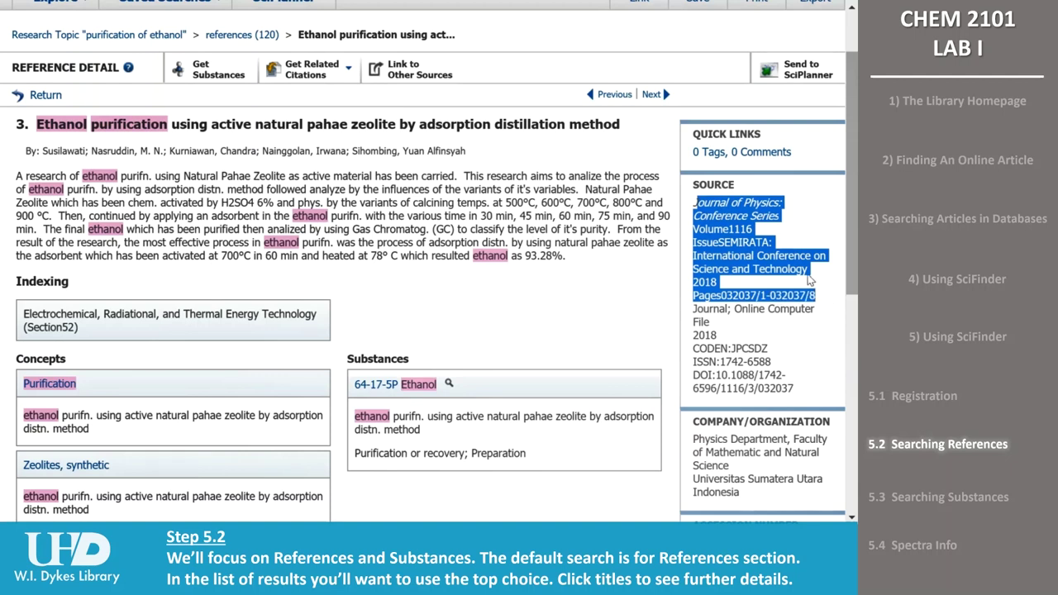
scroll(314, 188, up, 1)
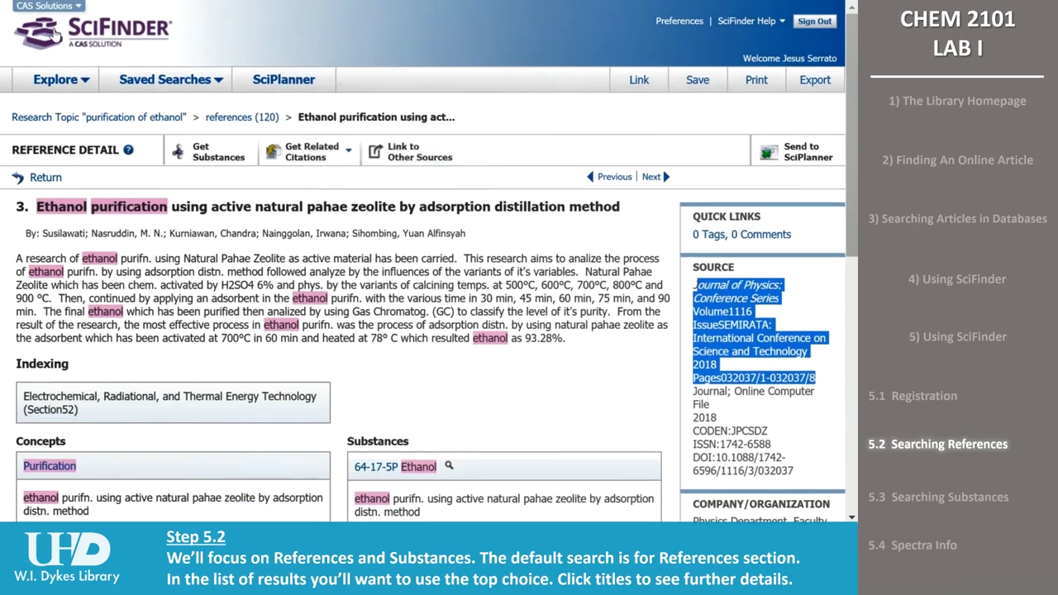
Step: Return to the SciFinder home page and search substances by substance identifier for "ethanol"
click(70, 37)
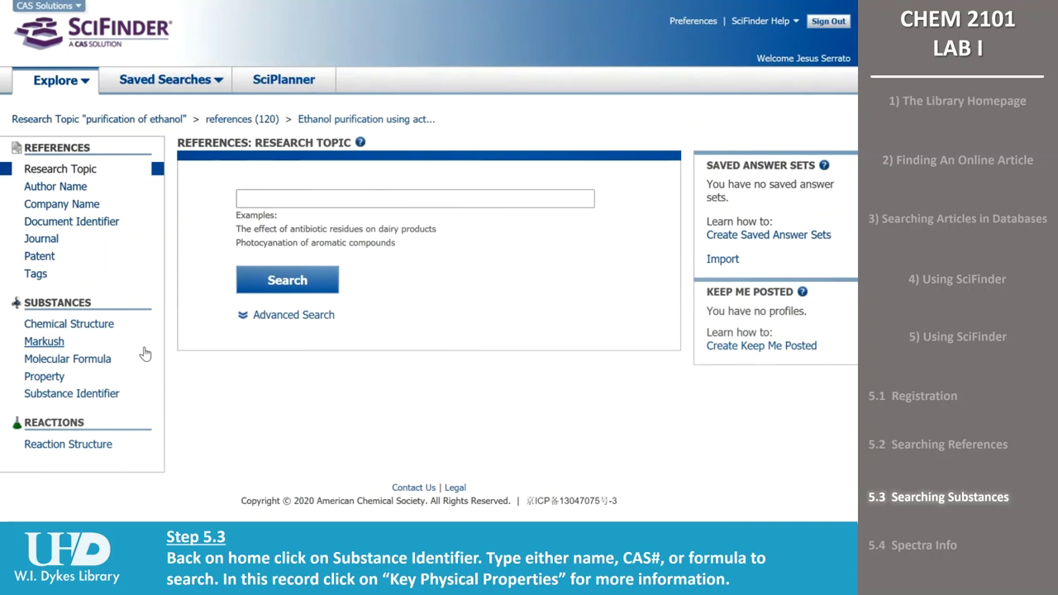
click(108, 397)
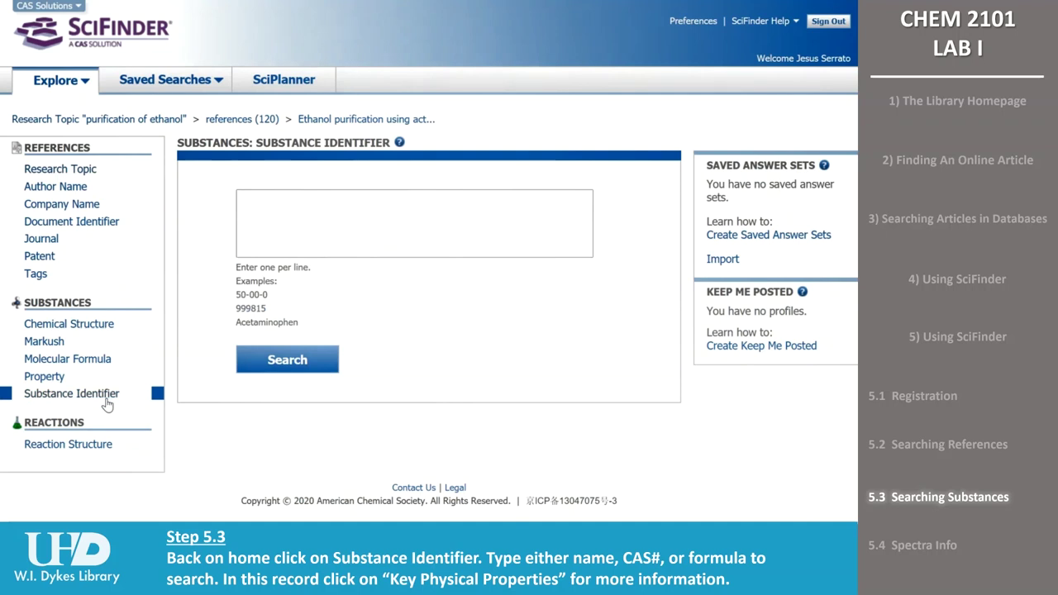
click(246, 203)
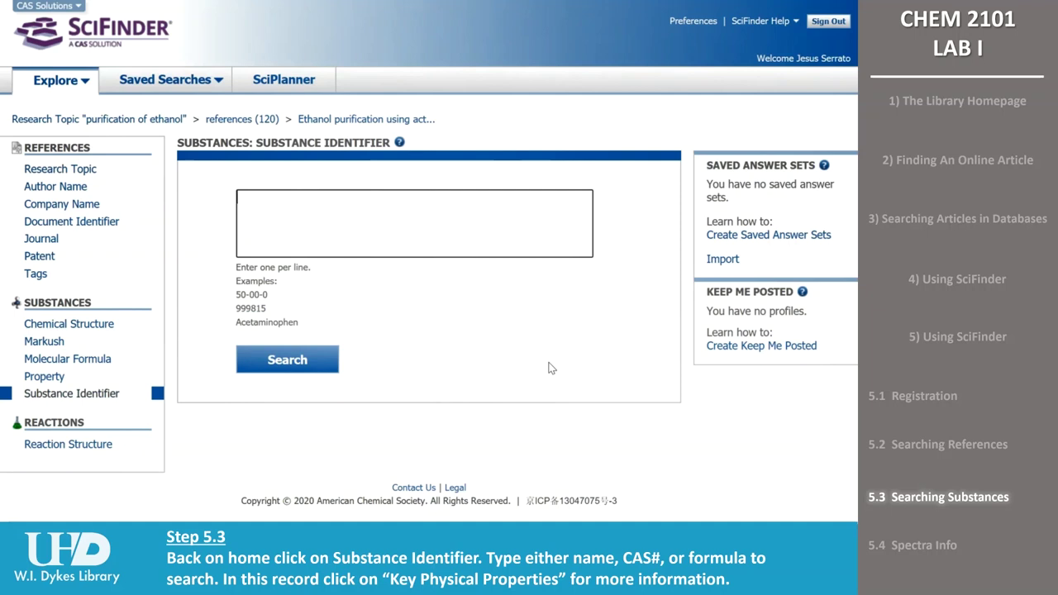
text(ethanol)
click(314, 369)
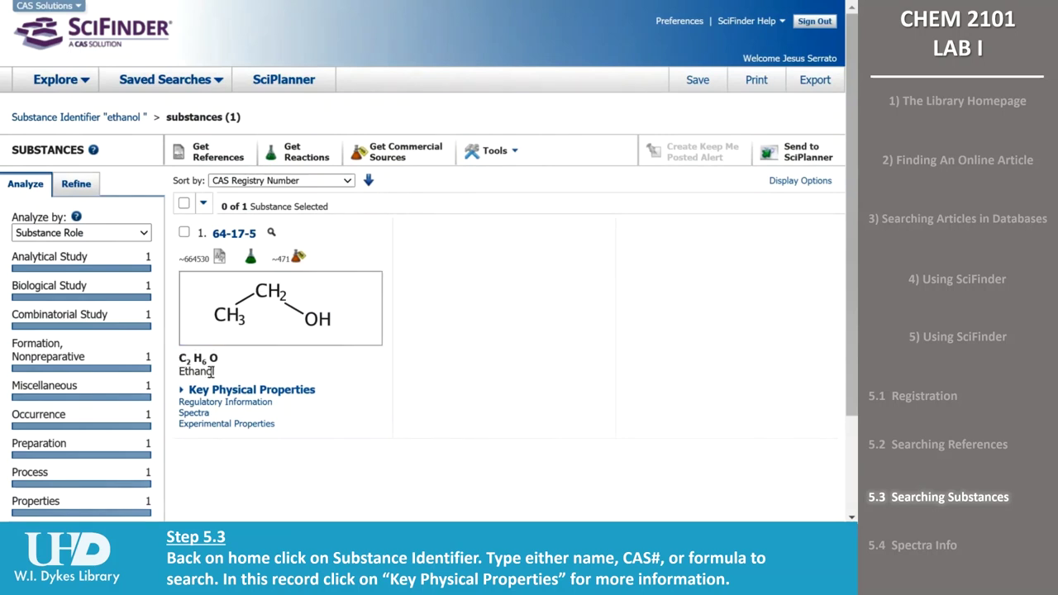
Step: Expand the key physical properties of the ethanol record to review them, and open its spectra
click(306, 394)
scroll(388, 407, down, 2)
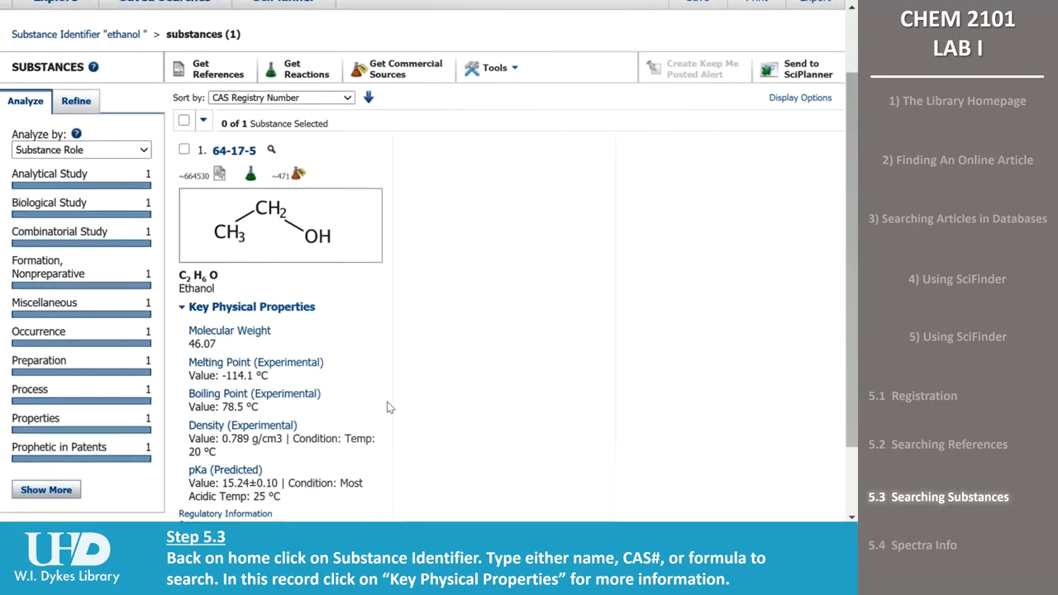
scroll(388, 407, down, 2)
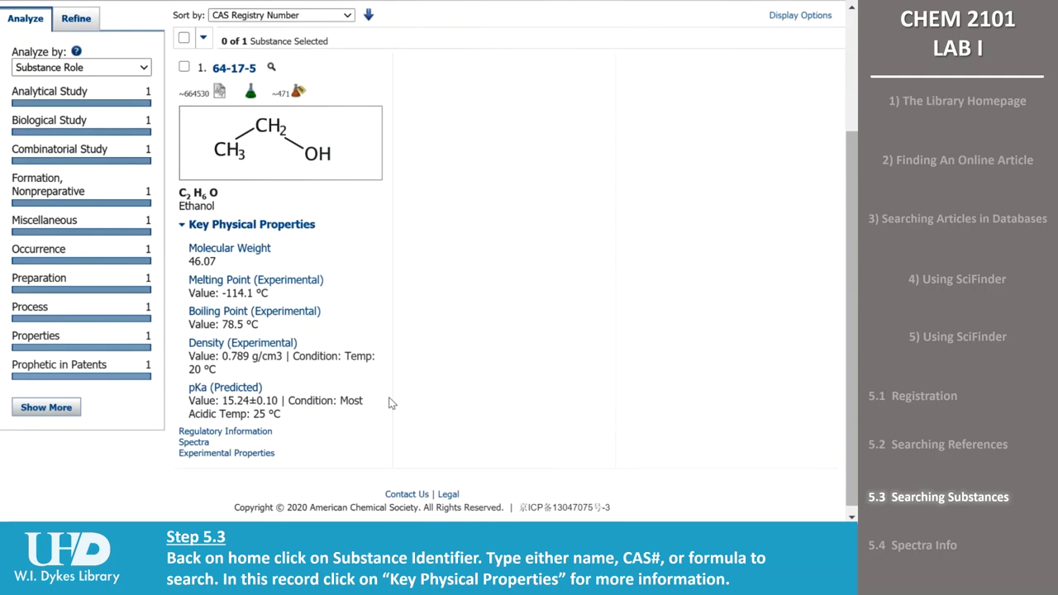
click(208, 445)
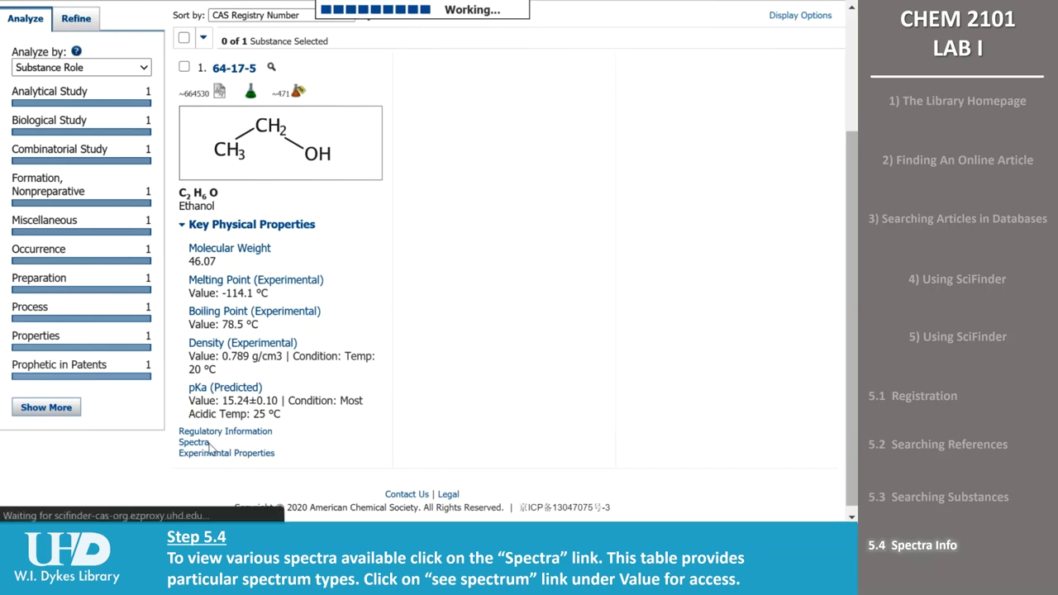